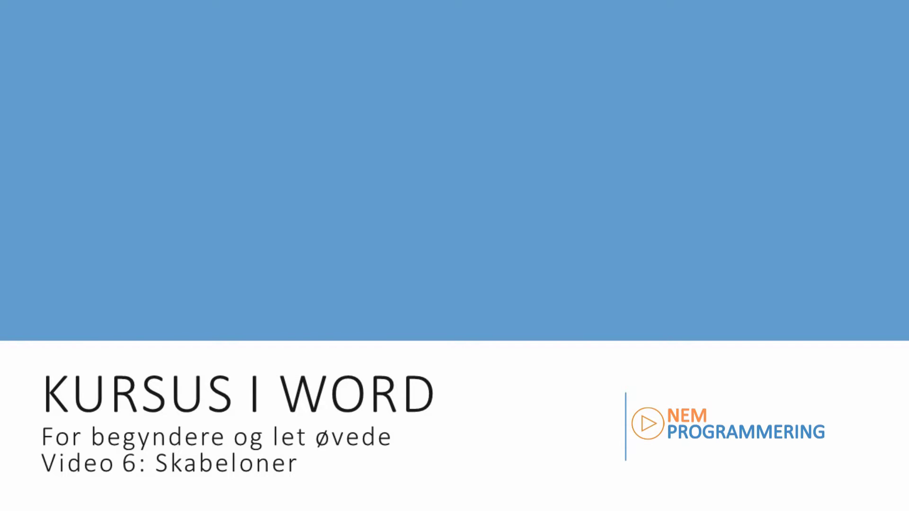
Move past the intro slide to Word's start screen showing Tomt dokument, Løbeseddel, Cv and Rapport
key(Right)
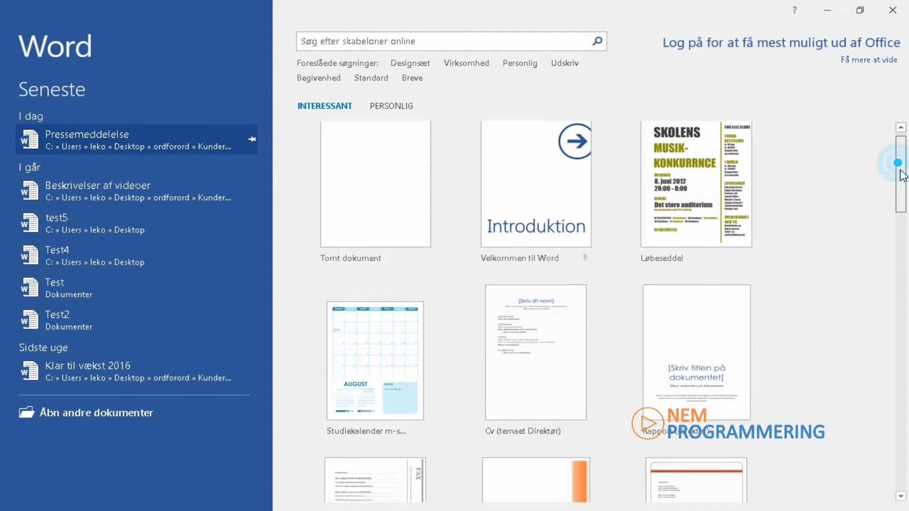
scroll(899, 154, down, 2)
scroll(896, 152, up, 2)
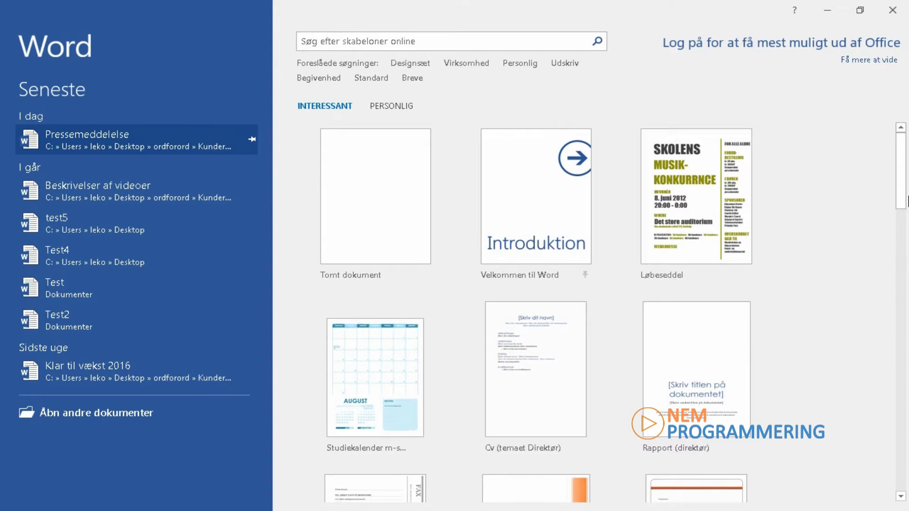
drag(902, 192, 907, 285)
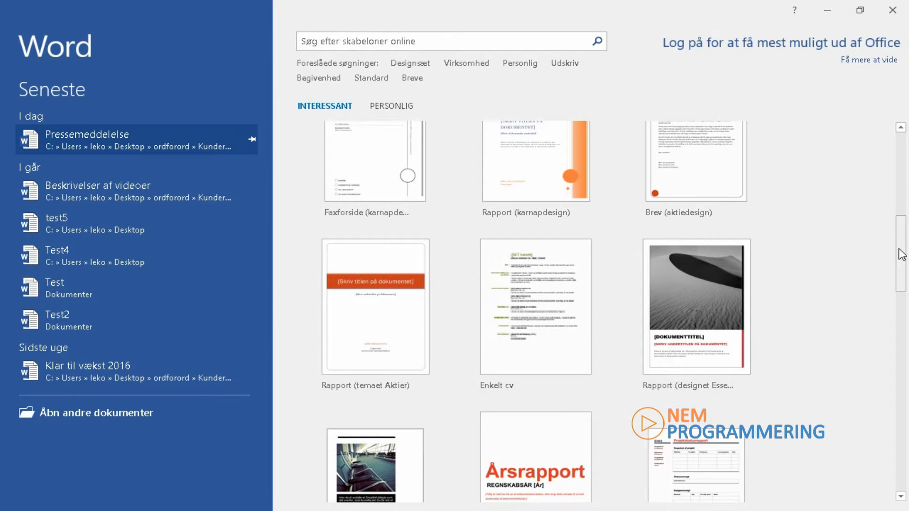
drag(902, 254, 903, 310)
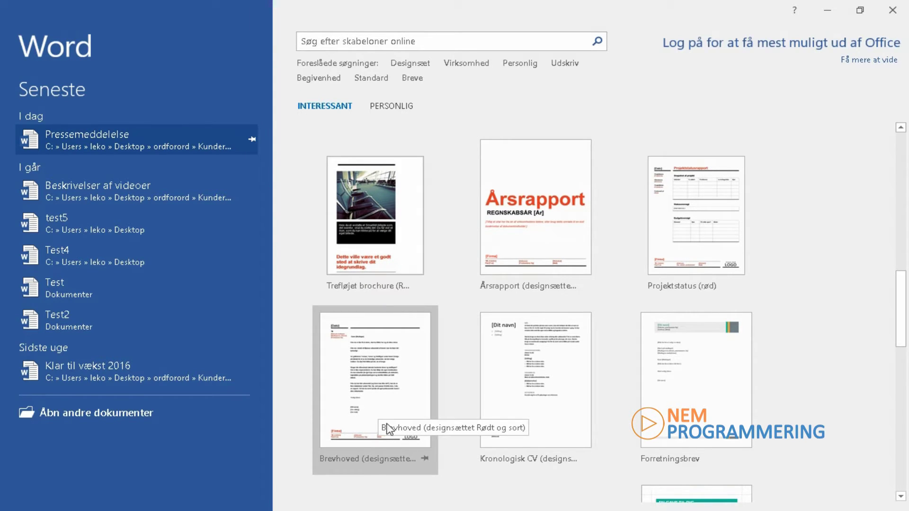
drag(907, 277, 907, 369)
scroll(471, 369, down, 3)
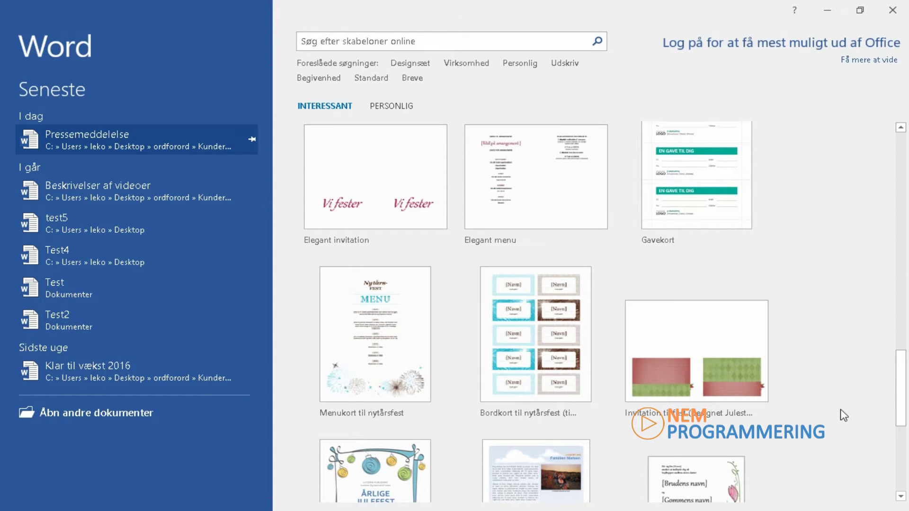
drag(901, 365, 901, 208)
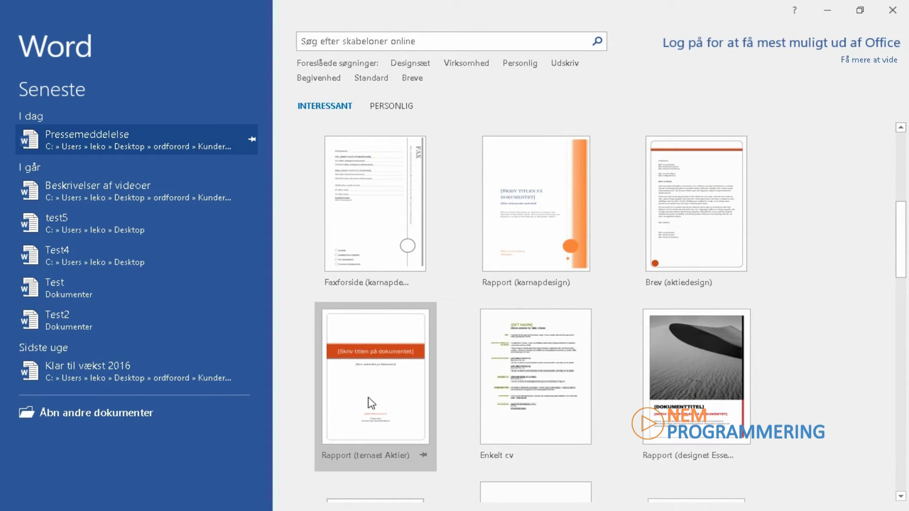
drag(904, 259, 902, 183)
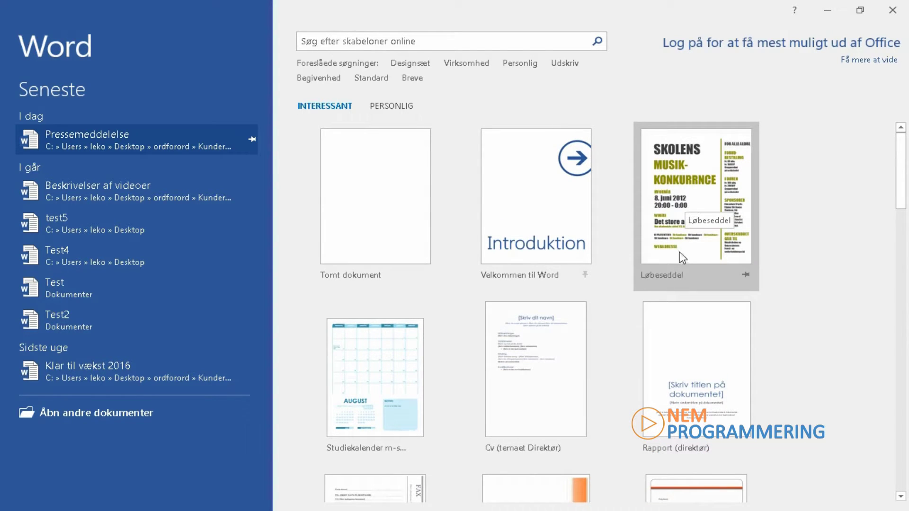
Create a new flyer document from the Løbeseddel template
click(694, 198)
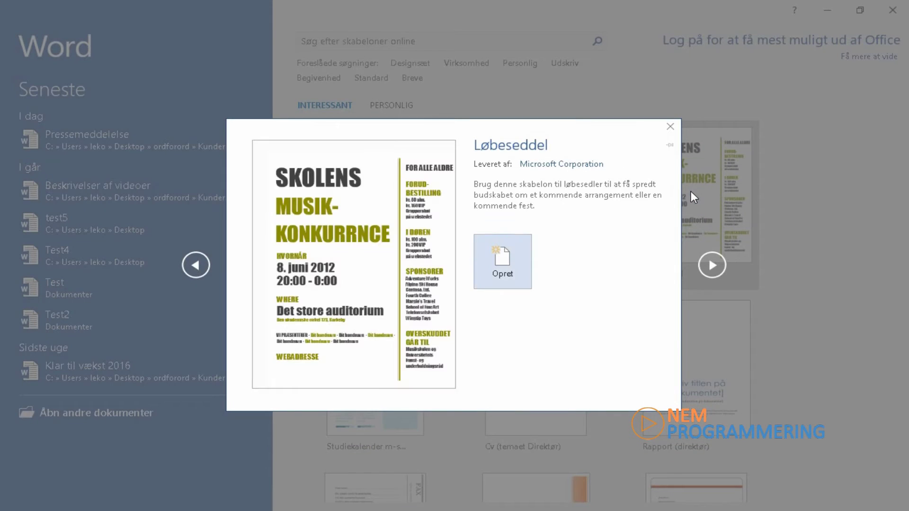
click(507, 262)
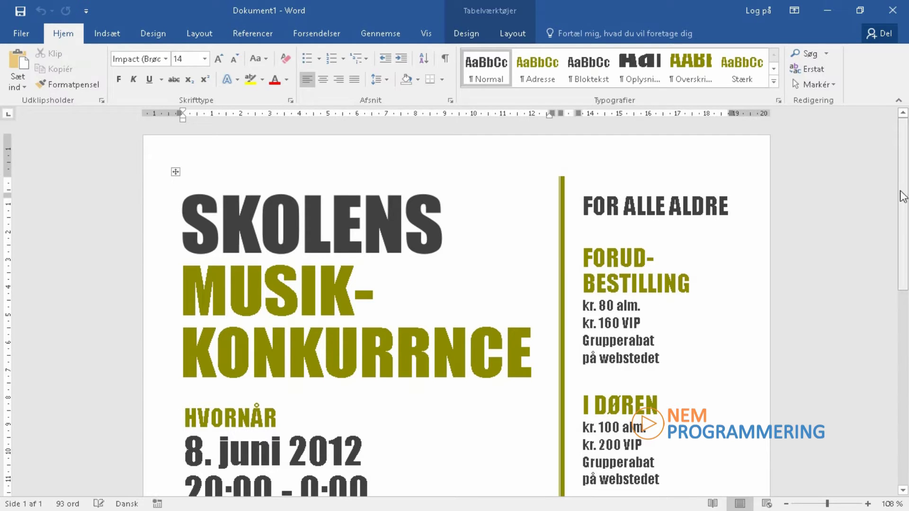
drag(904, 197, 552, 286)
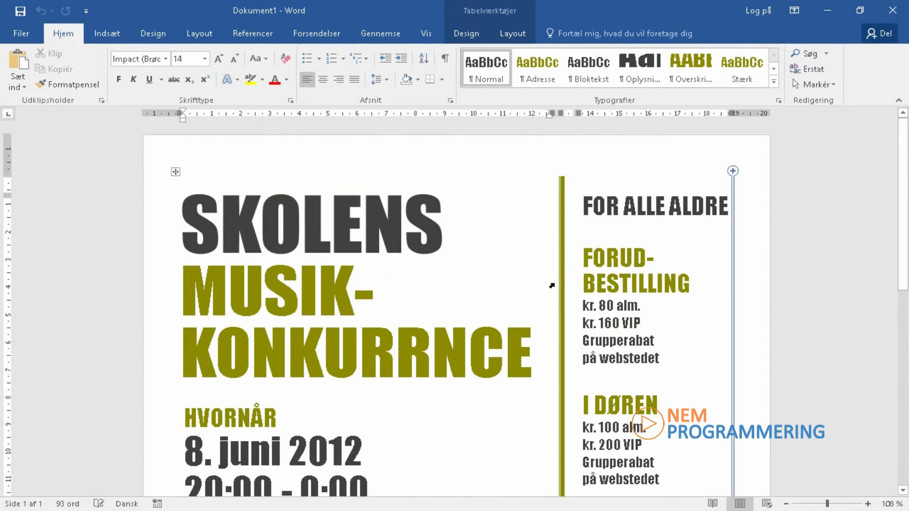
Replace SKOLENS with 'KOM TIL' and MUSIK-KONKURRNCE with 'BAZAR' in the flyer headline
double_click(333, 233)
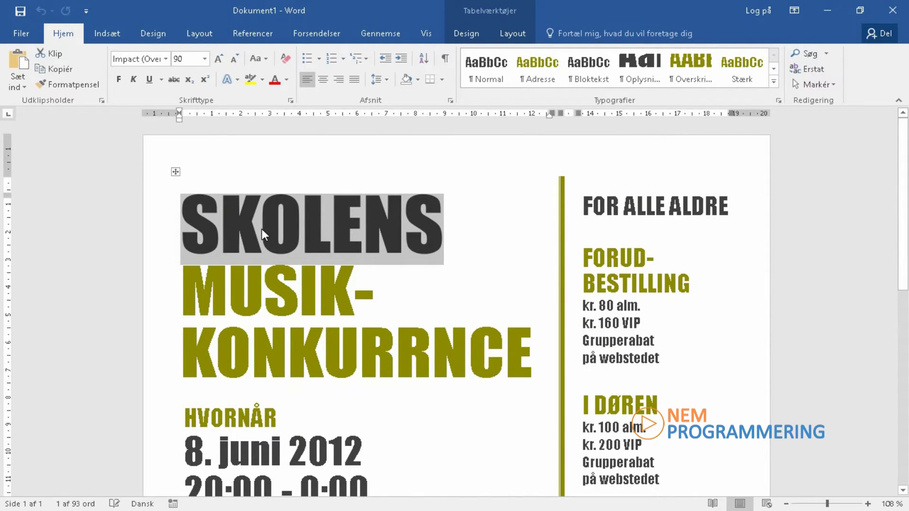
text(KOM)
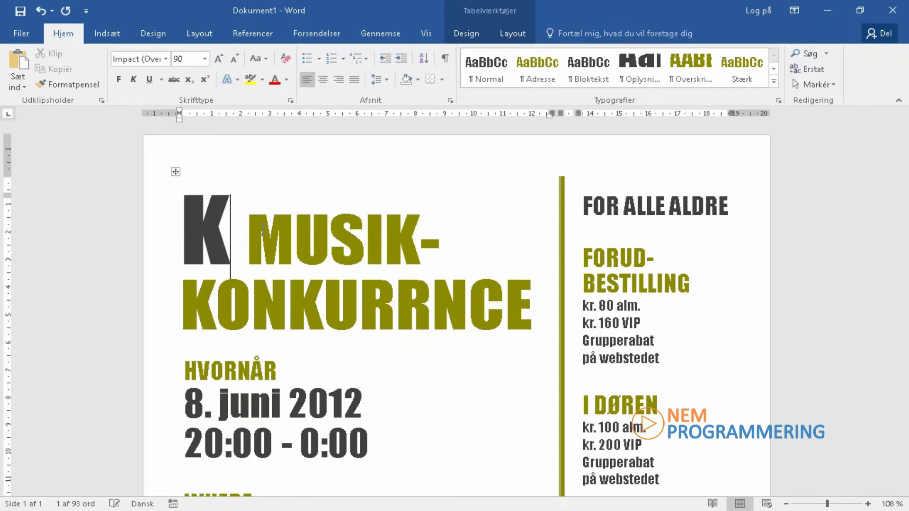
text( TIL)
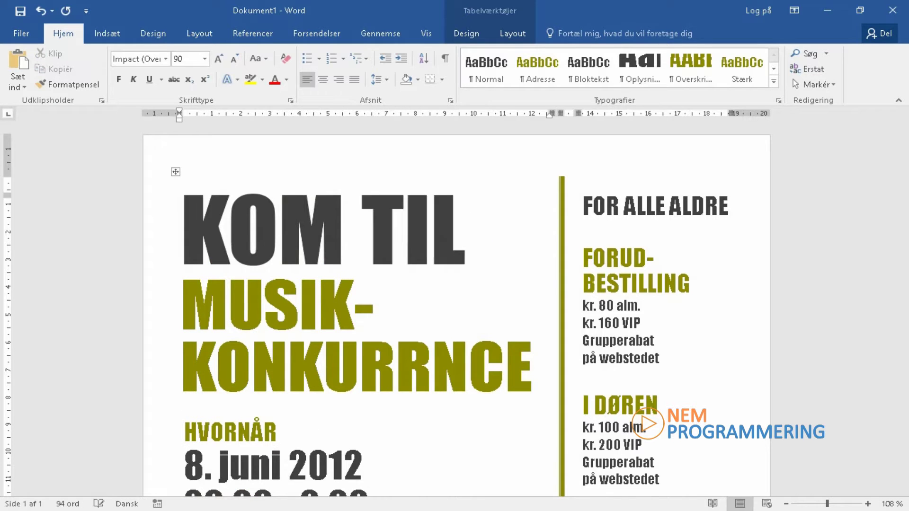
drag(187, 295, 389, 347)
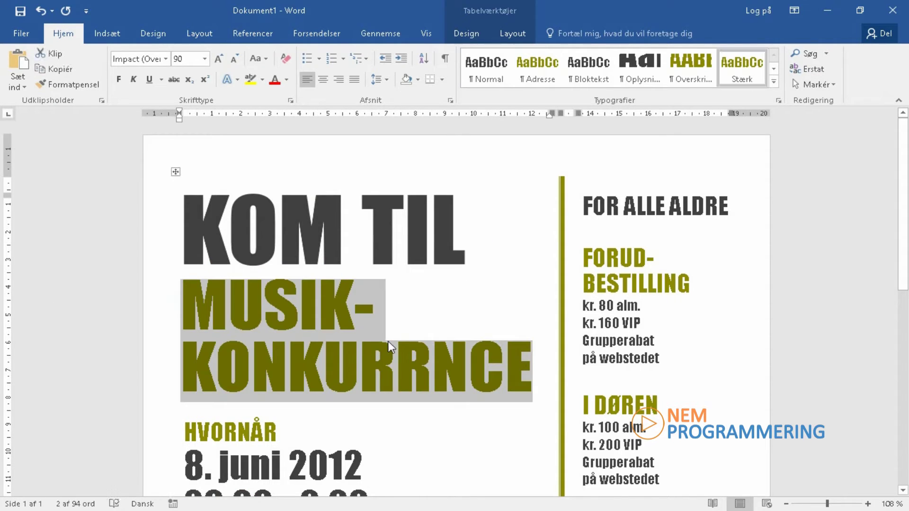
text(B)
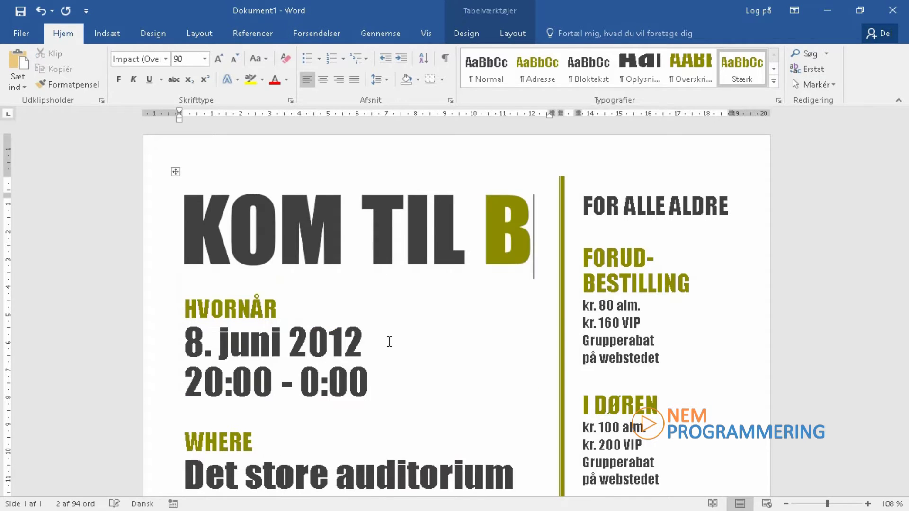
text(AZAR)
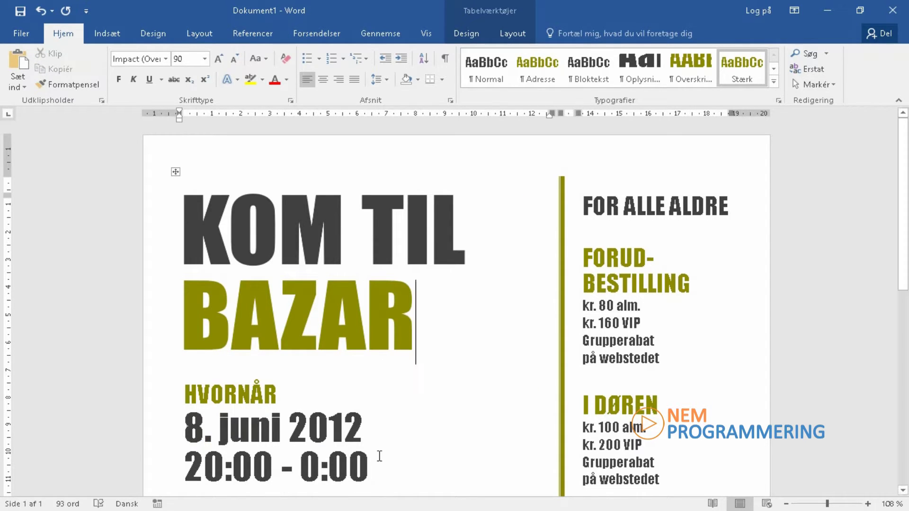
triple_click(297, 454)
scroll(450, 308, down, 3)
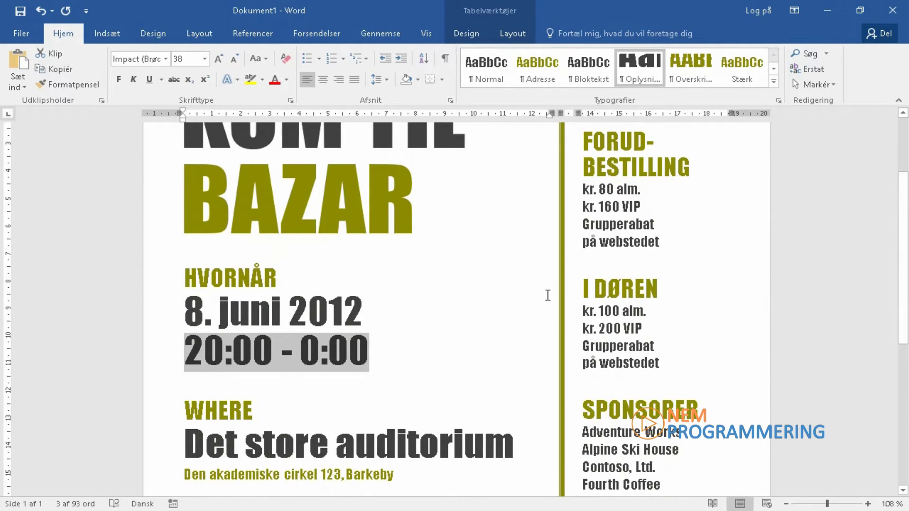
click(513, 234)
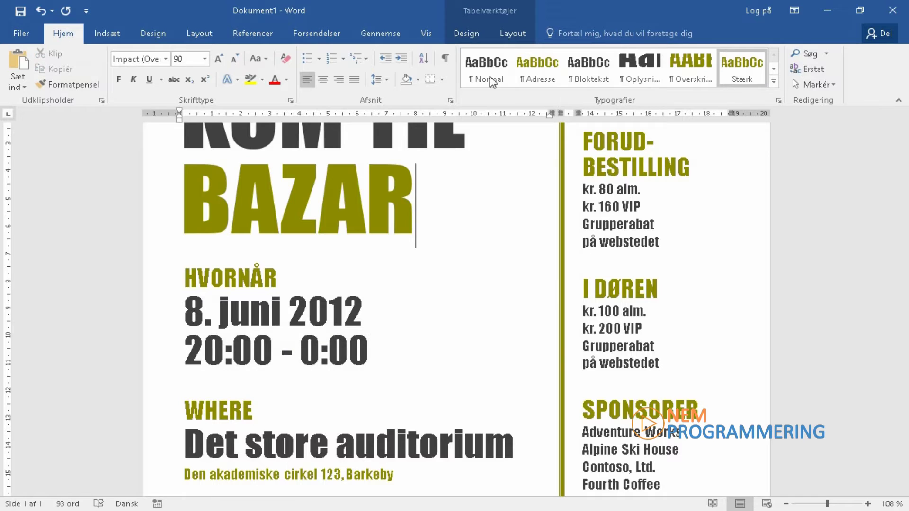
click(149, 34)
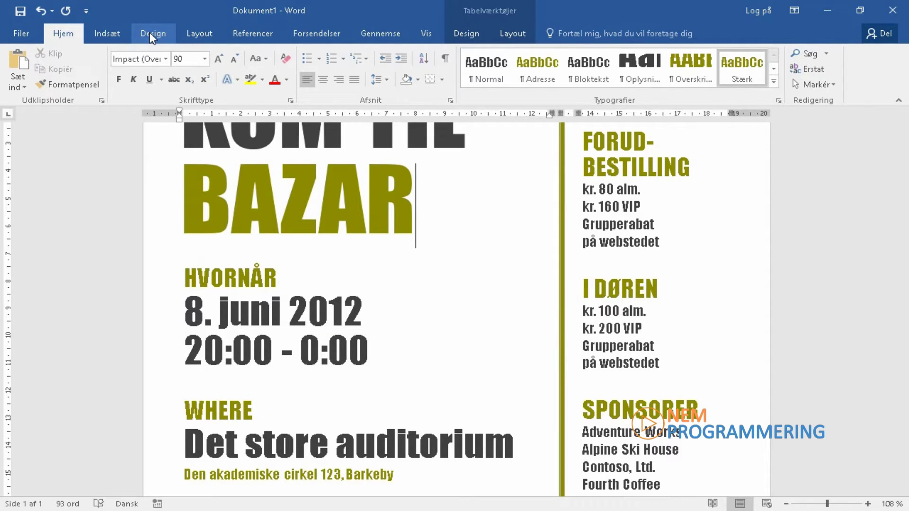
Apply the Gul colour scheme so BAZAR and the sidebar headings turn yellow
click(154, 34)
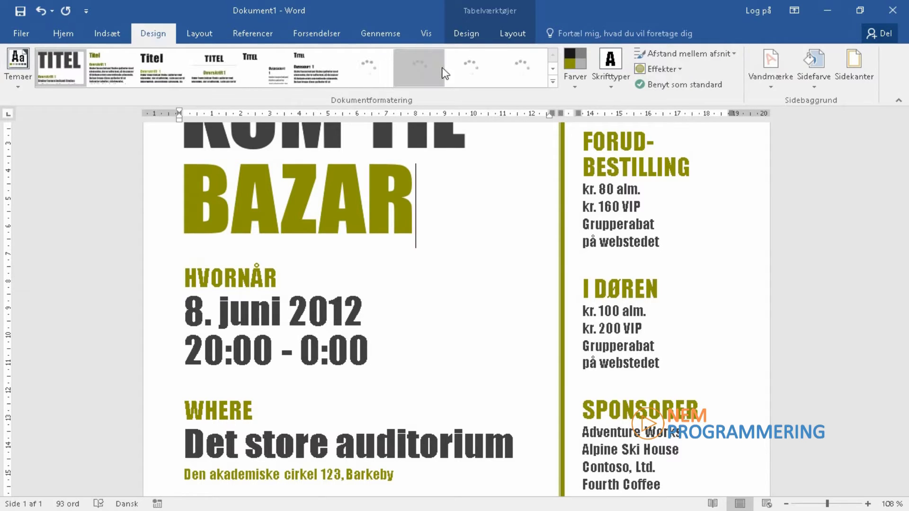
click(574, 86)
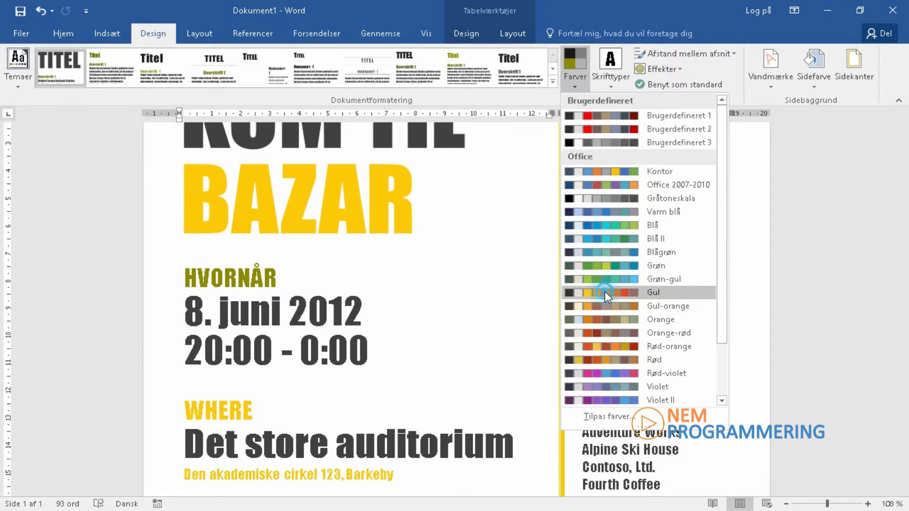
click(604, 291)
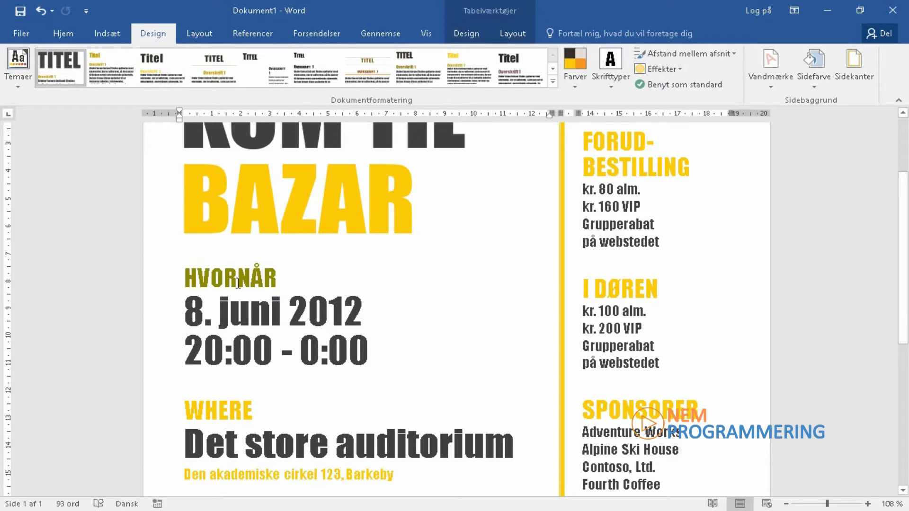
click(280, 277)
click(179, 274)
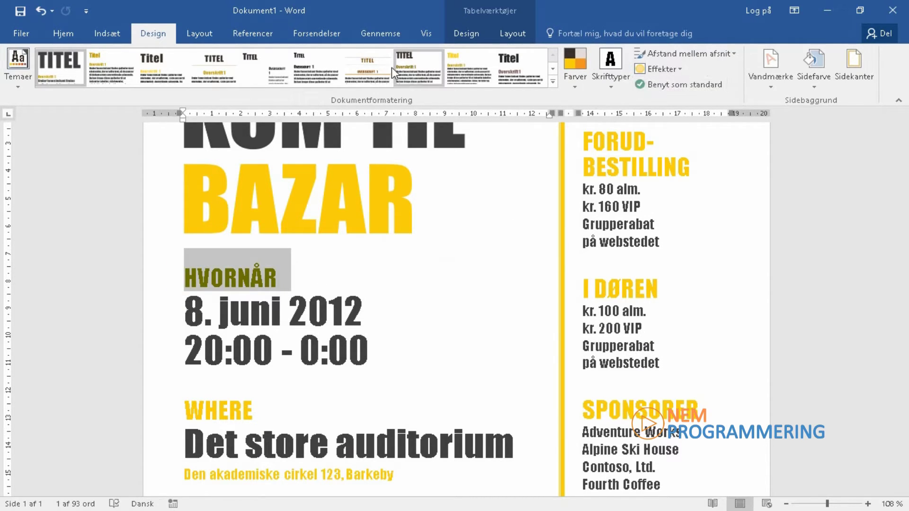
Give the HVORNÅR heading a gold font colour from the Skriftfarve palette
click(64, 32)
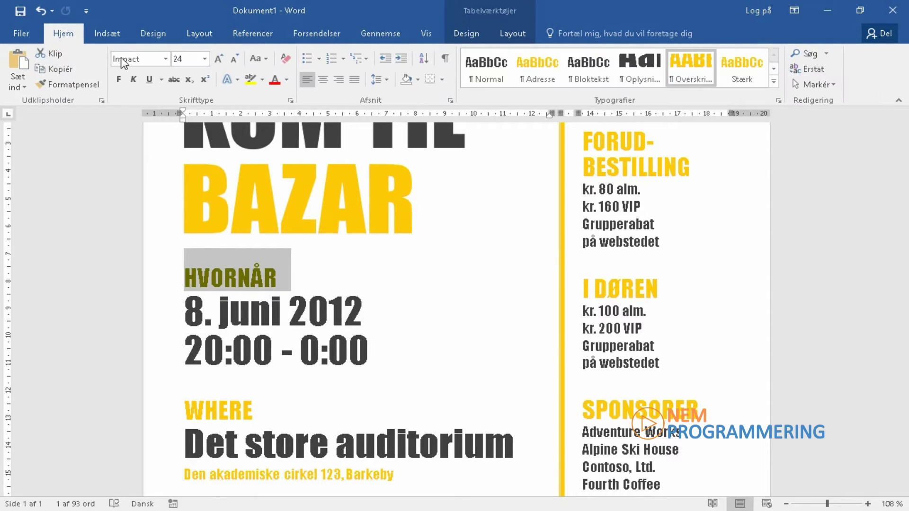
click(286, 82)
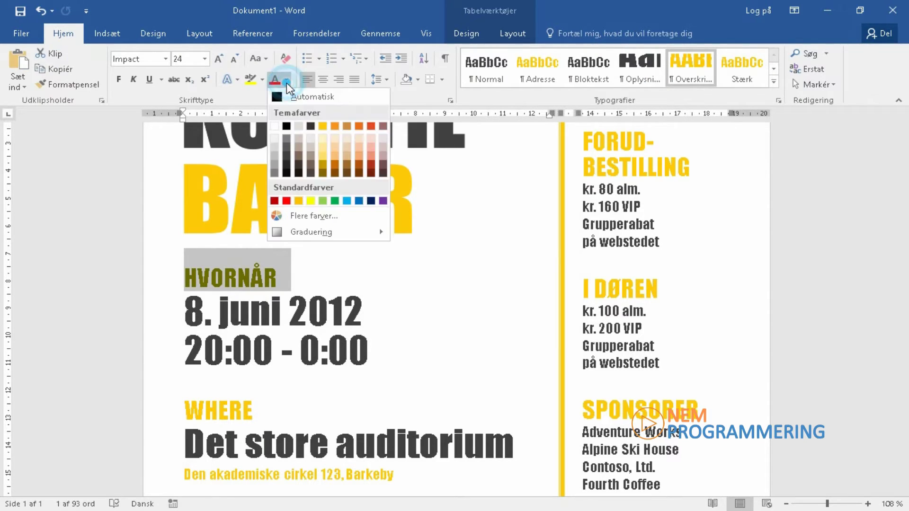
click(334, 127)
triple_click(471, 317)
scroll(470, 317, down, 3)
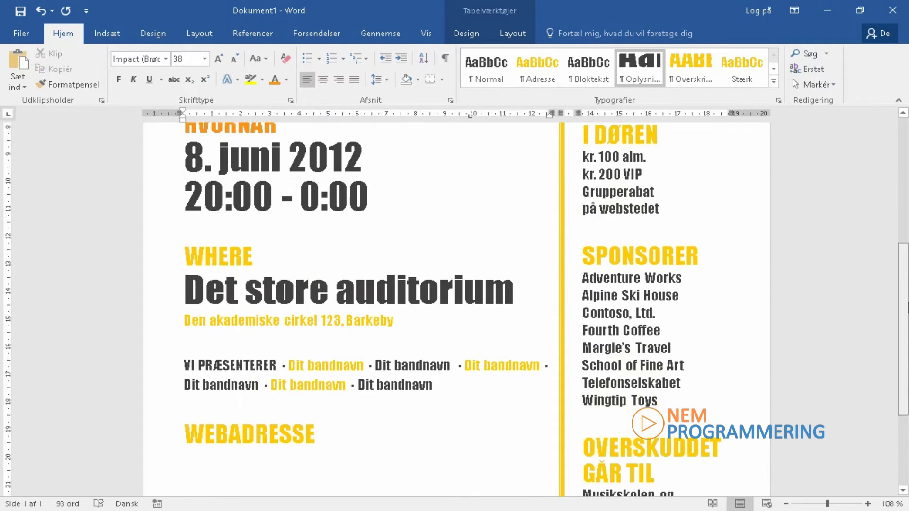
scroll(529, 265, up, 6)
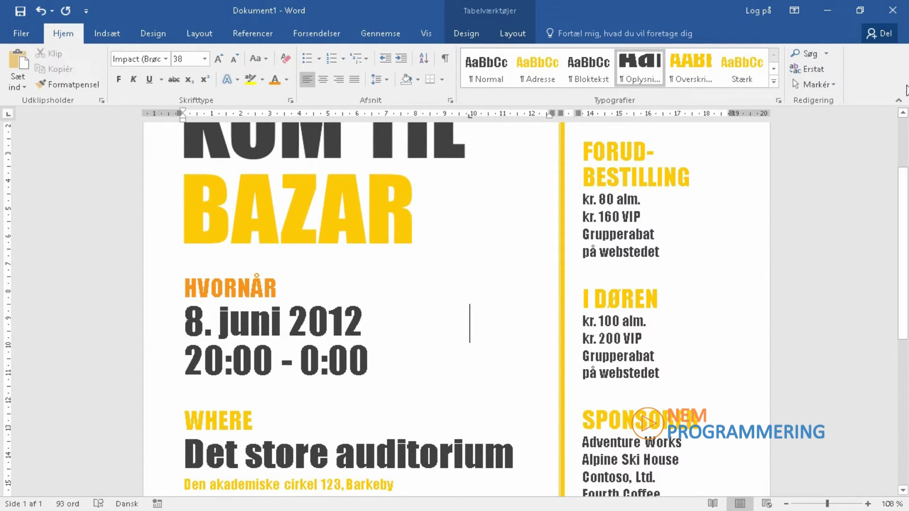
scroll(906, 262, down, 2)
scroll(905, 260, down, 3)
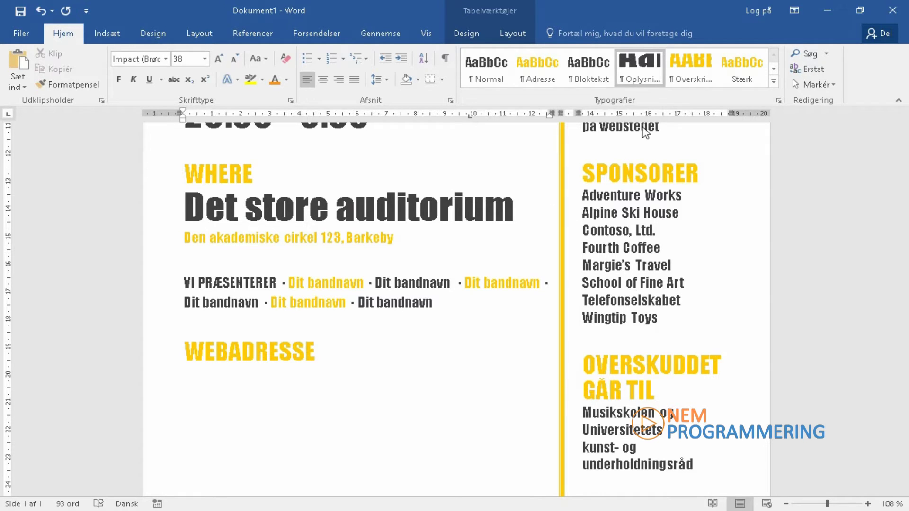
drag(585, 177, 712, 177)
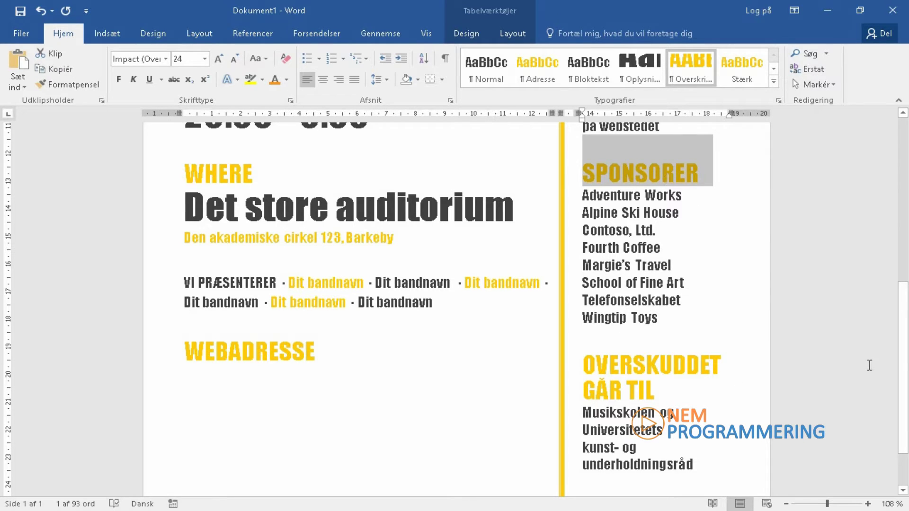
drag(905, 353, 906, 189)
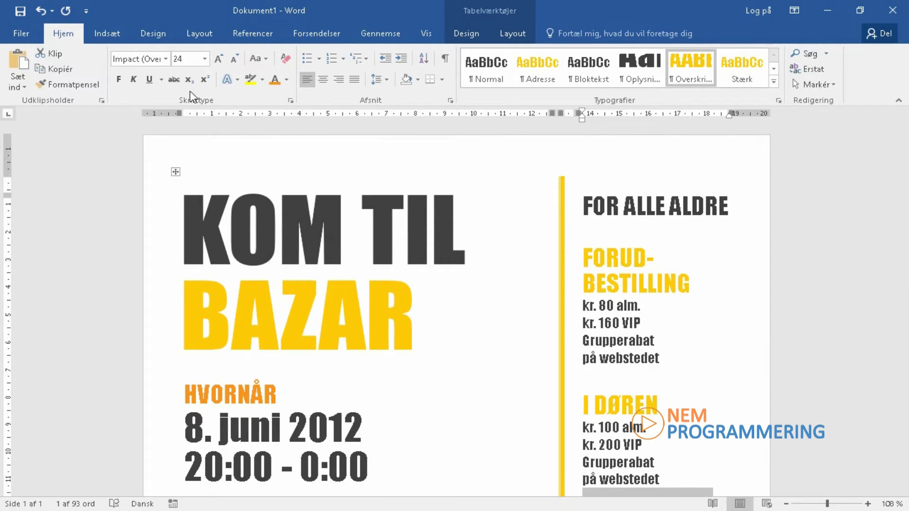
Apply the Corbel theme font set to the flyer
click(152, 33)
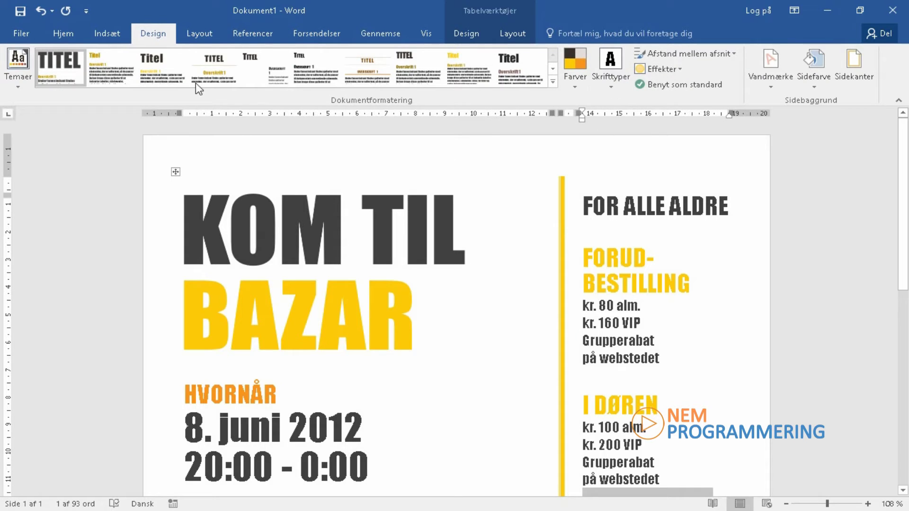
click(613, 78)
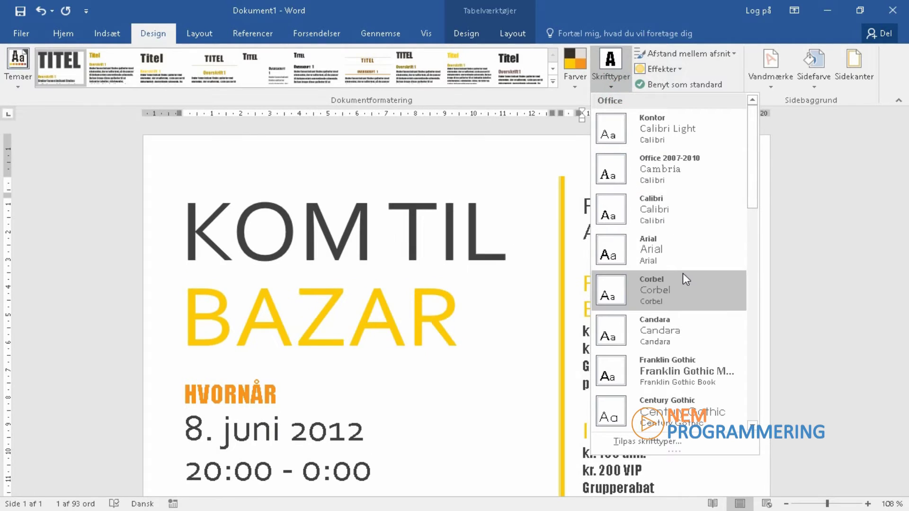
click(661, 289)
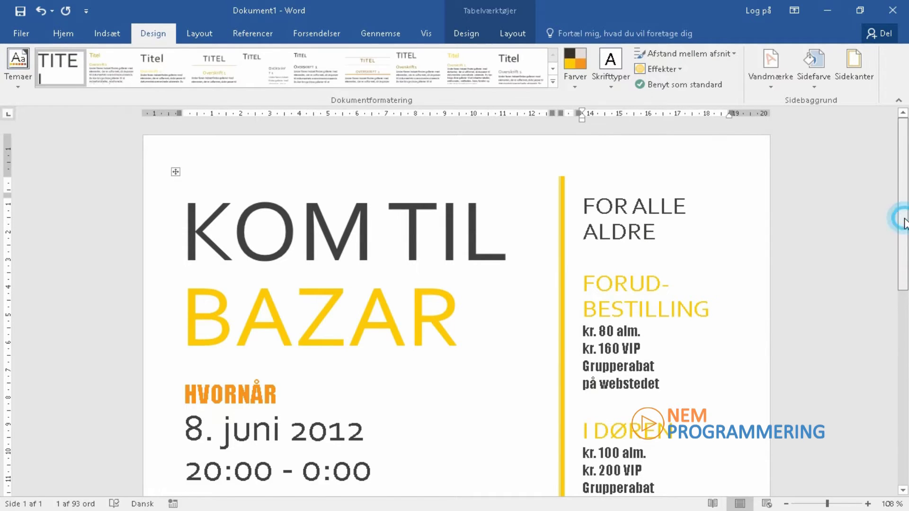
drag(907, 233, 907, 280)
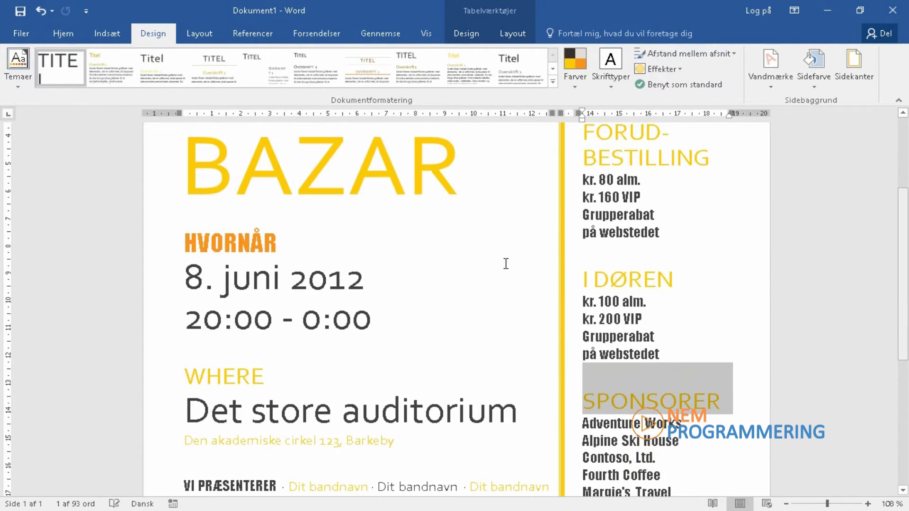
Restyle the HVORNÅR heading, trying the Adresse style and then applying Overskrift
double_click(218, 244)
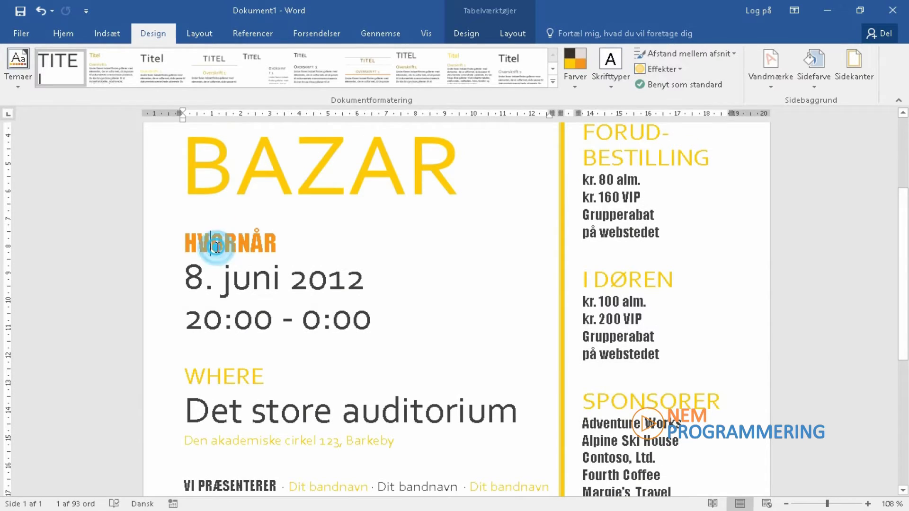
triple_click(422, 317)
drag(903, 273, 904, 207)
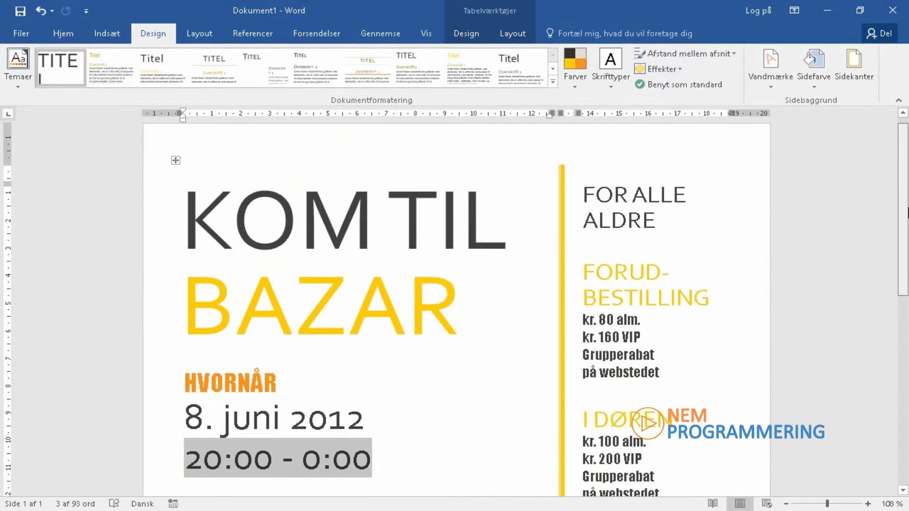
double_click(239, 382)
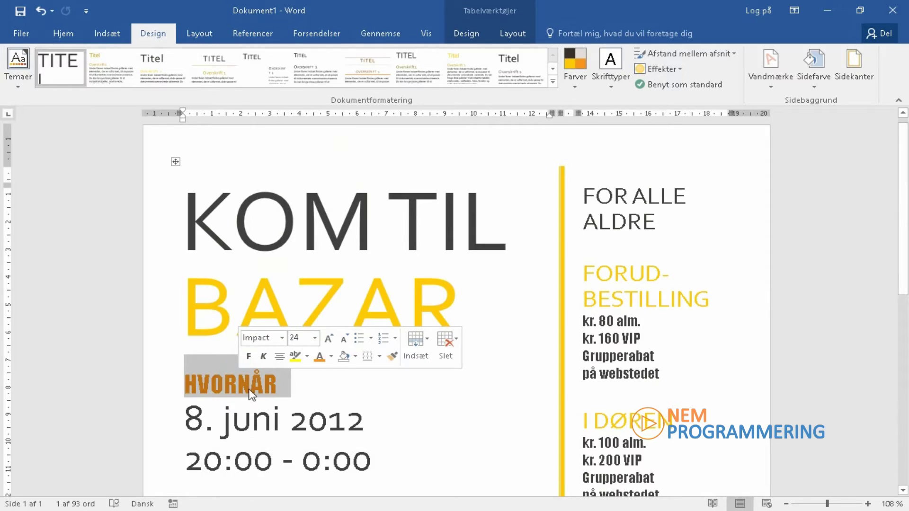
click(62, 33)
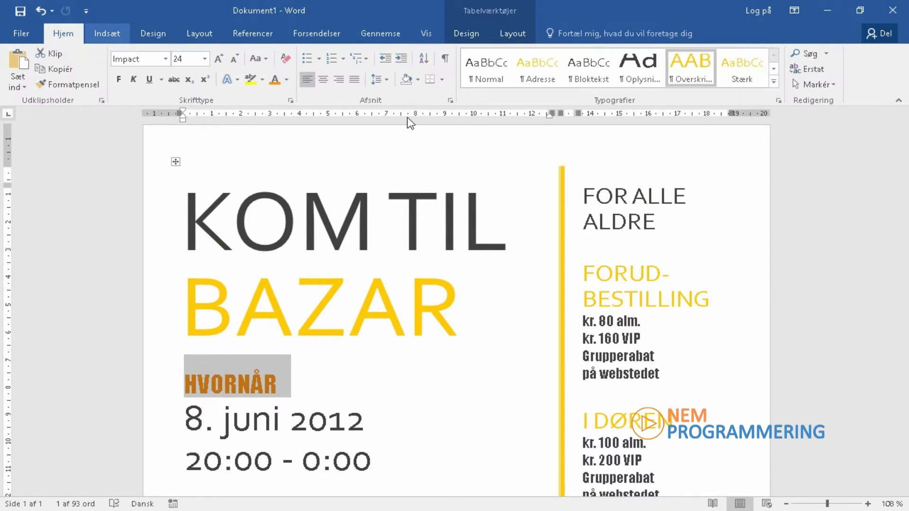
click(539, 76)
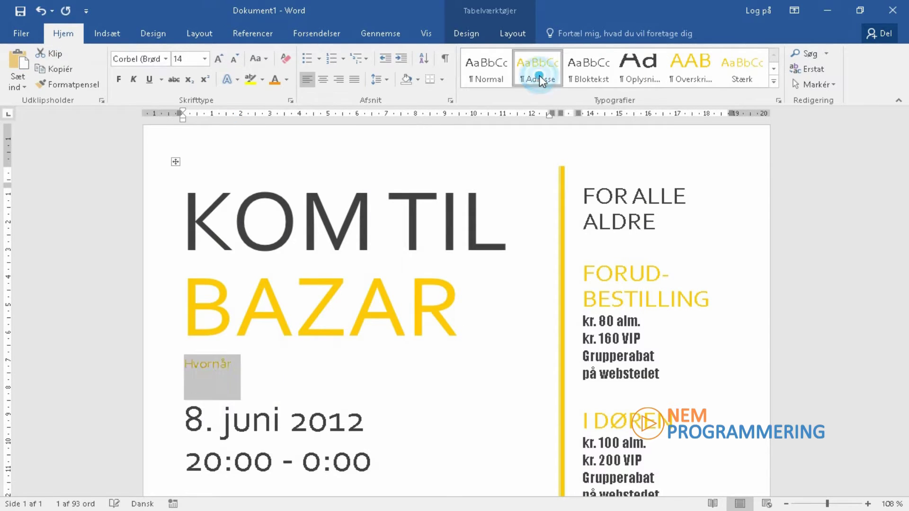
click(698, 66)
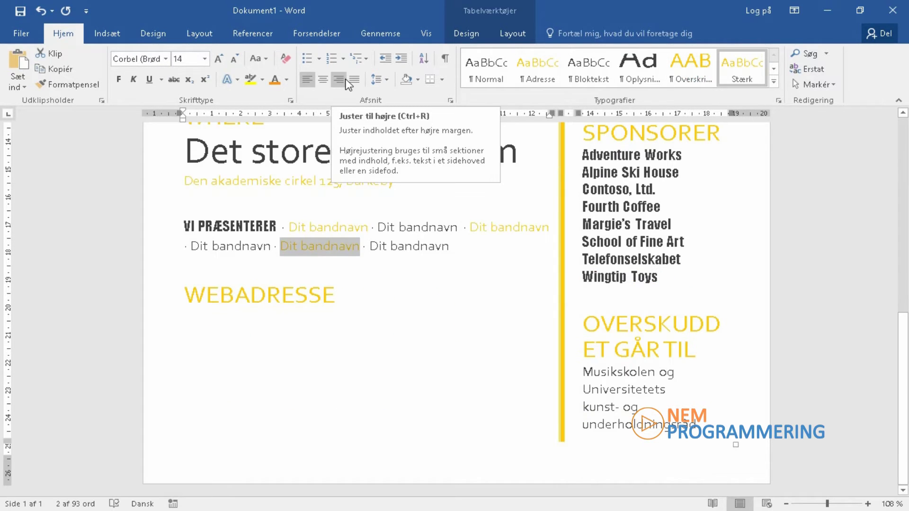
From Filer > Ny, create a report using the Rapport (designet Essentiel) template with the desert-dune cover
click(29, 36)
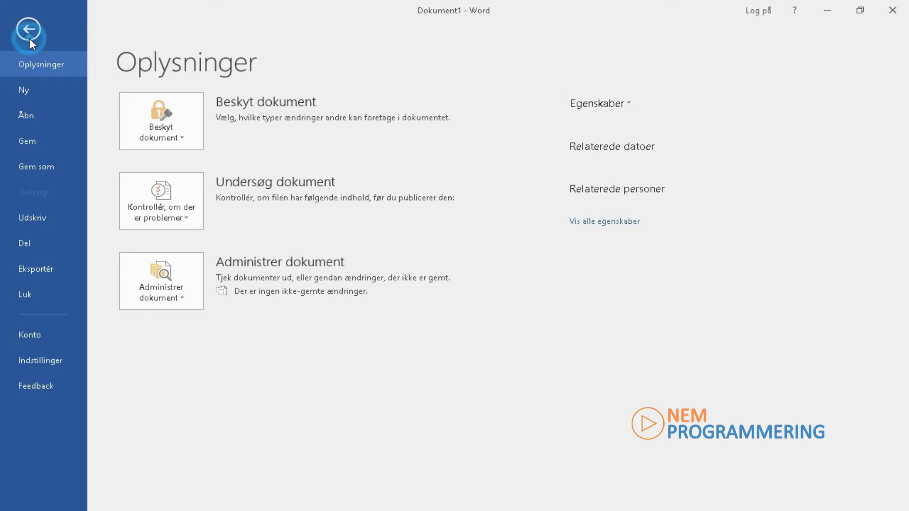
click(34, 88)
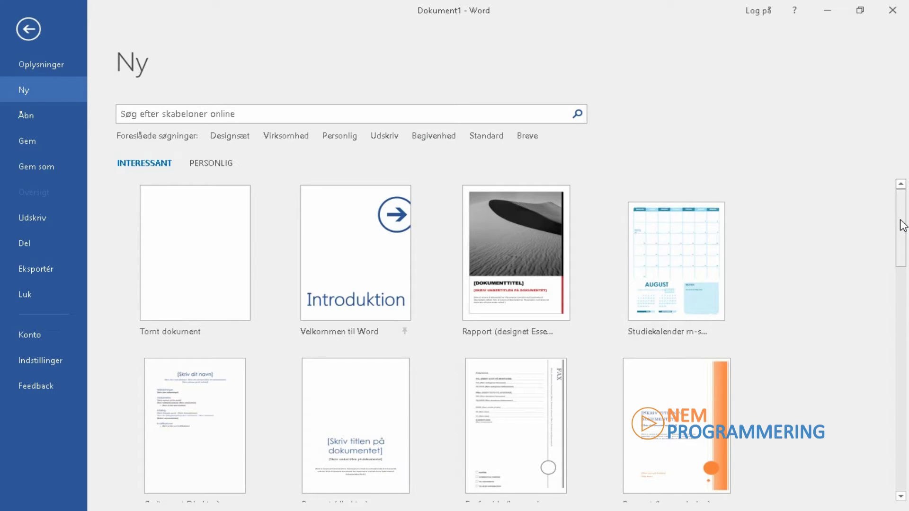
mouse_move(903, 225)
mouse_down()
mouse_move(901, 218)
mouse_move(903, 345)
mouse_move(902, 208)
mouse_up()
click(530, 229)
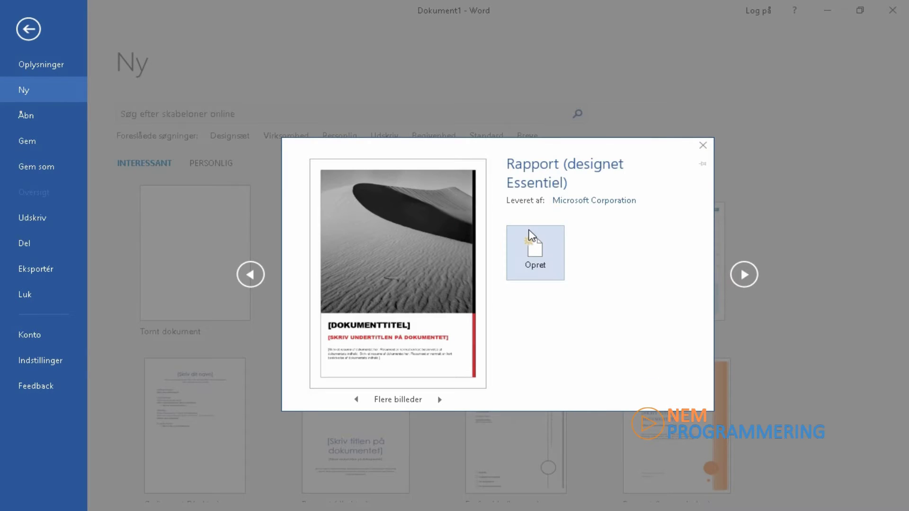
click(533, 258)
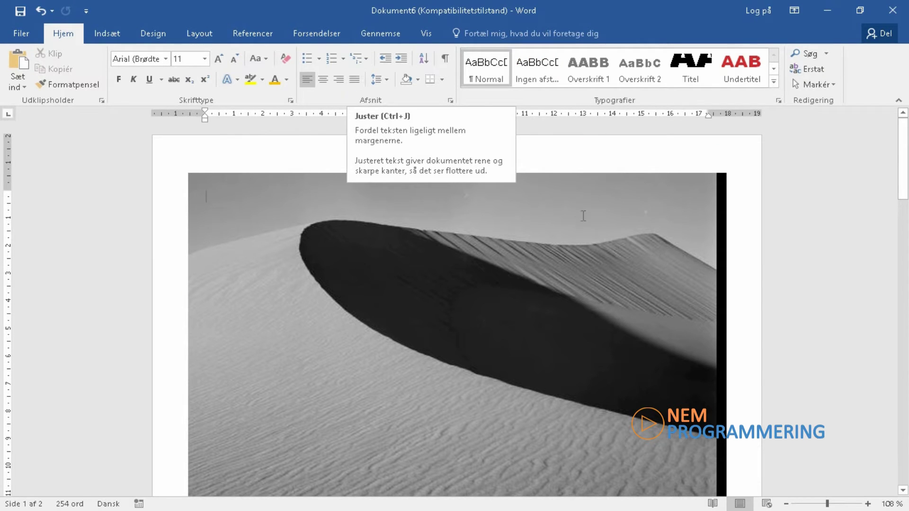
Type VANDLØB into the report's [DOKUMENTTITEL] title placeholder
drag(906, 157, 894, 248)
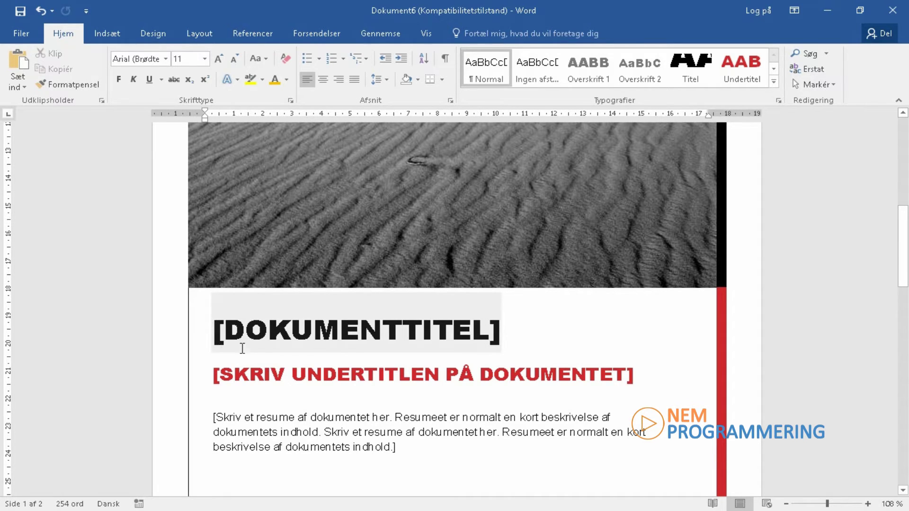
click(309, 332)
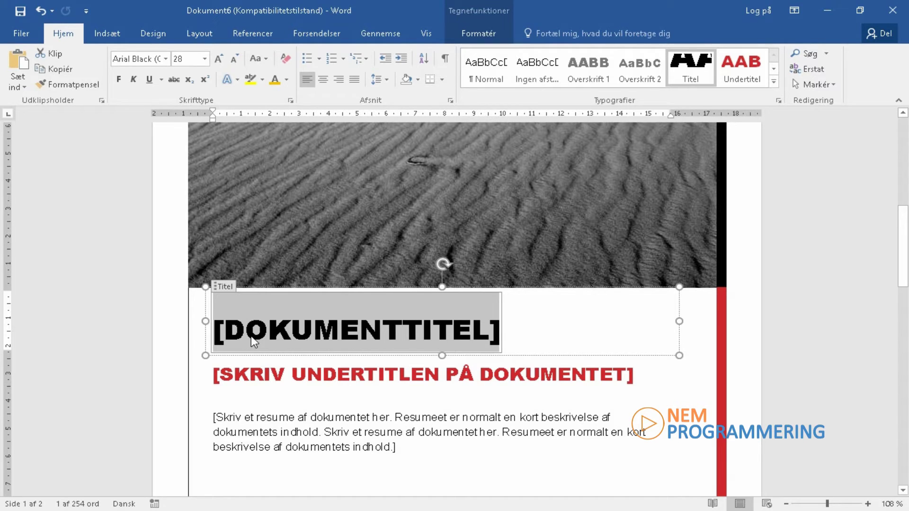
text(VAN)
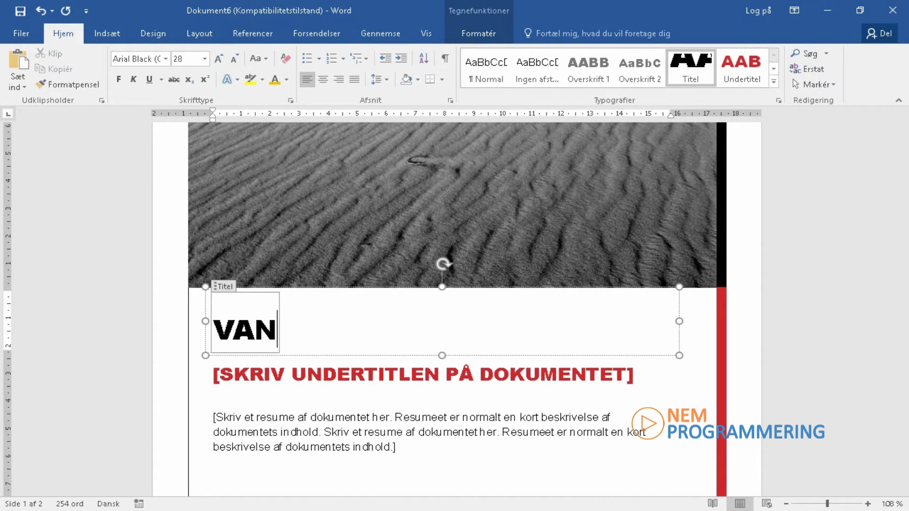
text(DLØB)
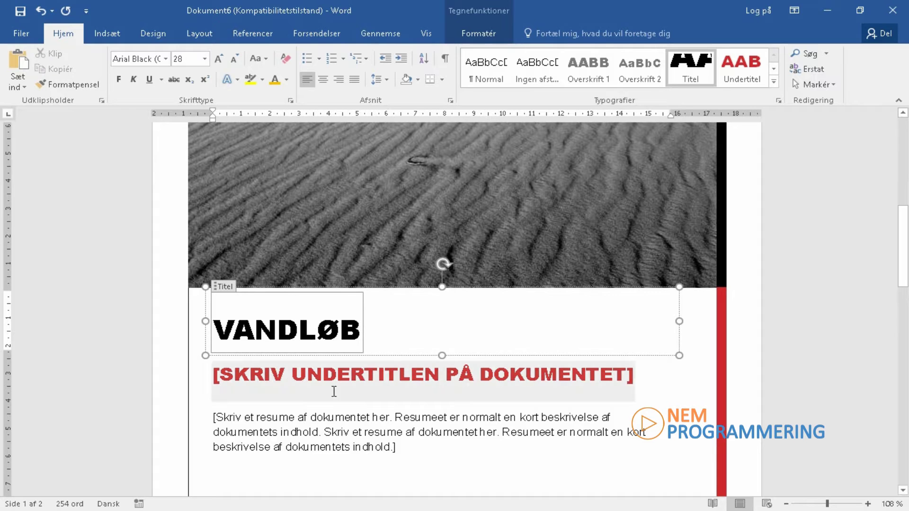
Fill the subtitle placeholder with 'UNDERSØGELSE AF SUSÅEN'
click(335, 384)
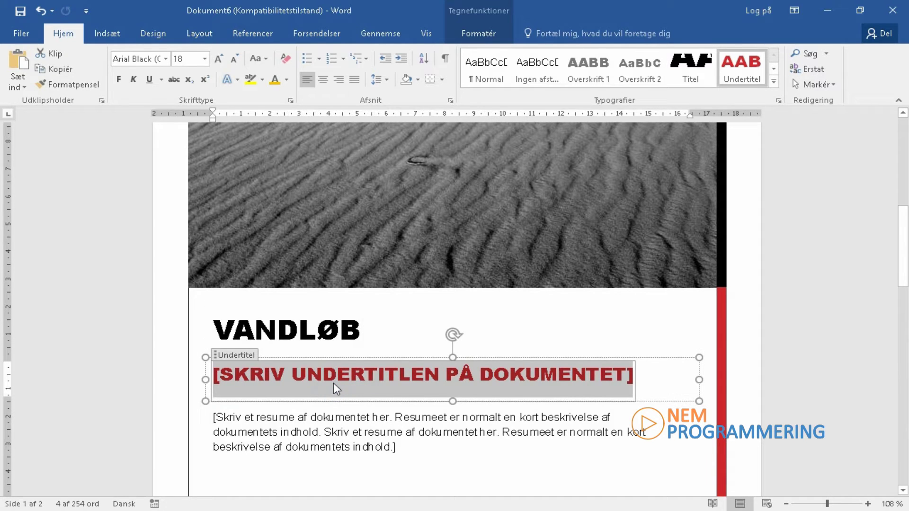
text(UNDER)
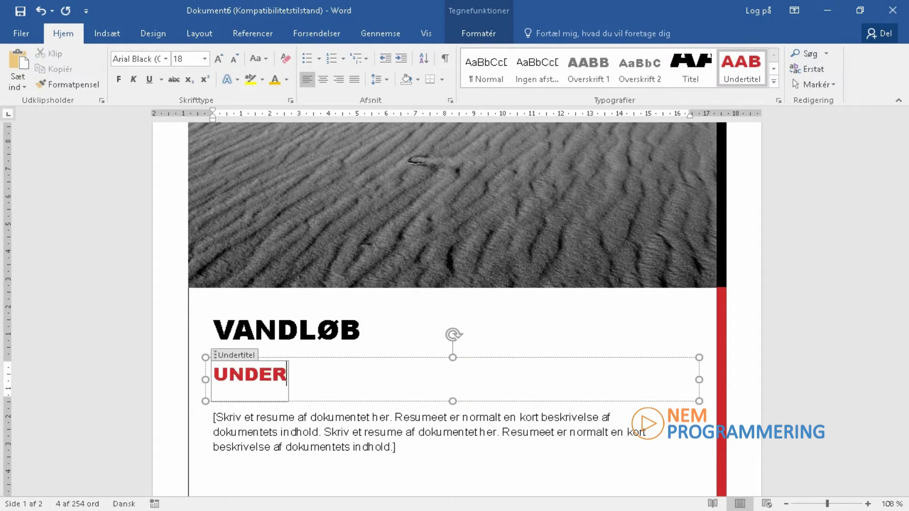
text(SØGELSER)
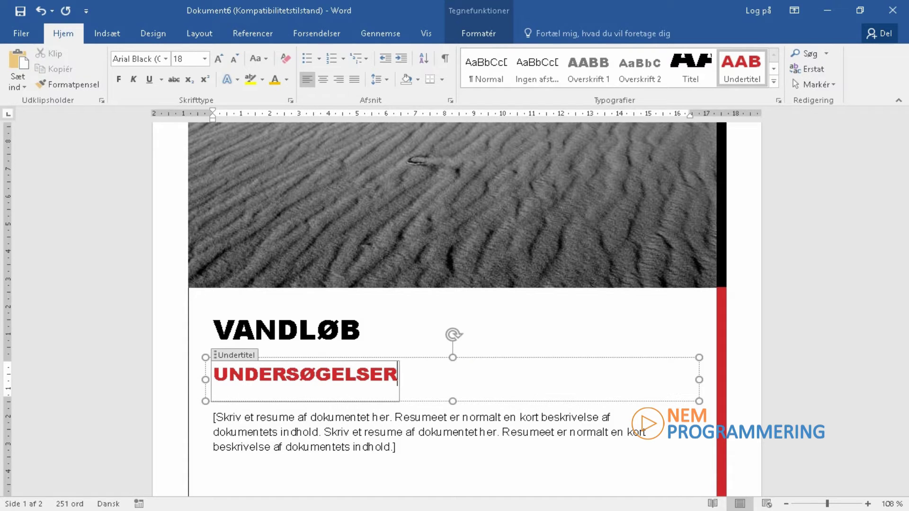
key(BackSpace)
text(AF SUS)
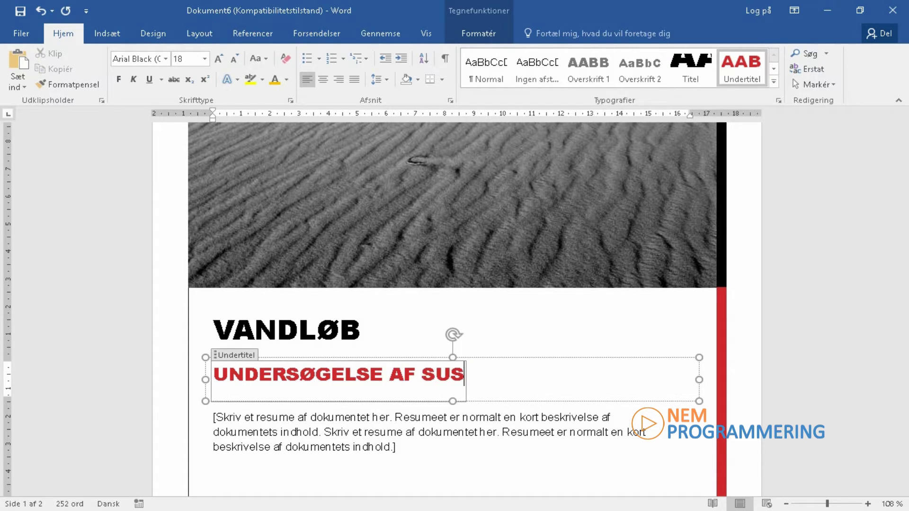
text(ÅEN)
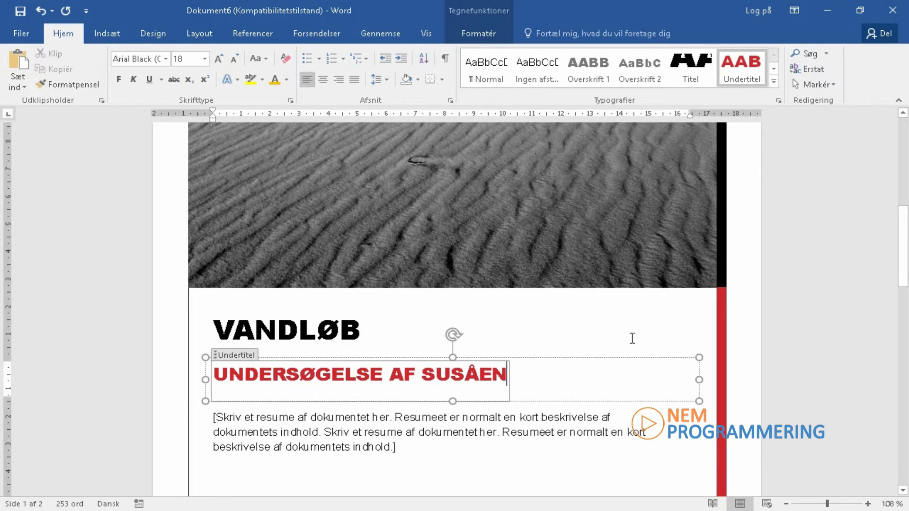
click(630, 321)
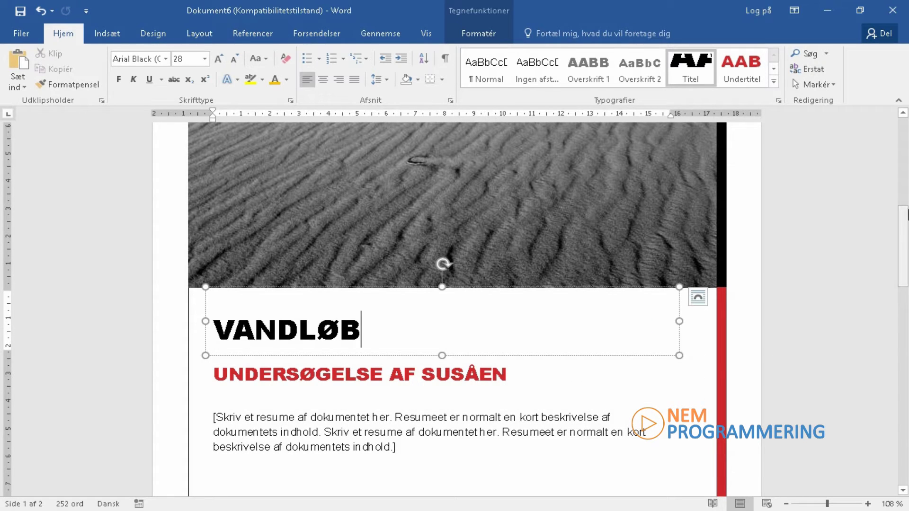
drag(900, 232, 901, 310)
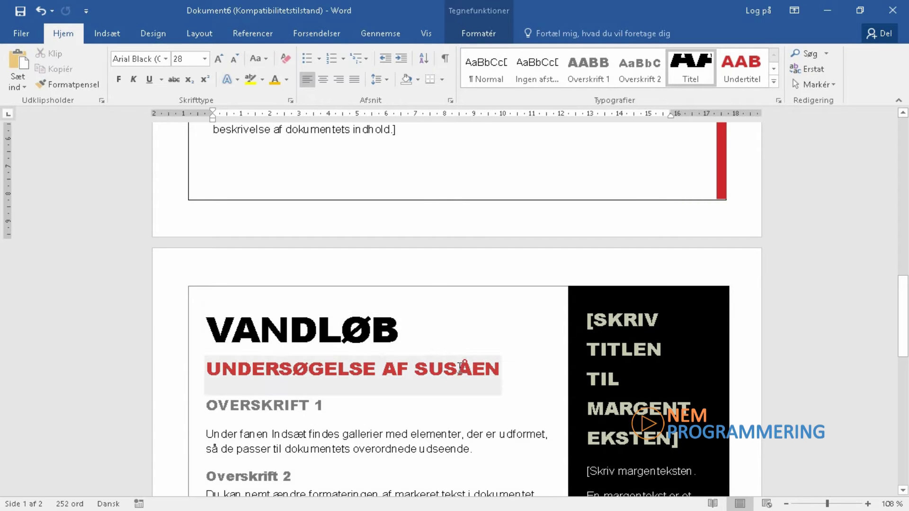
Scroll to page 2 and select all of the 'Skriv rapportens brødtekst' placeholder text
drag(903, 331, 904, 372)
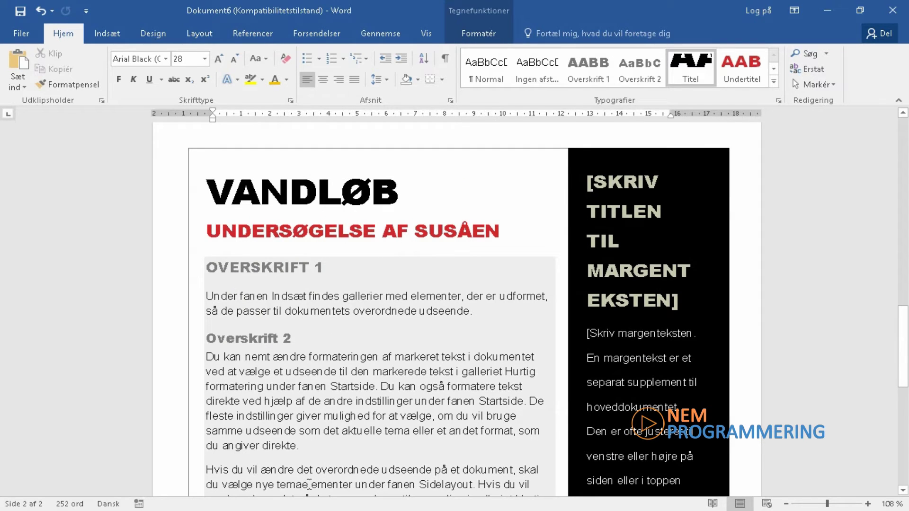
mouse_move(905, 343)
mouse_down()
mouse_move(905, 379)
mouse_move(905, 352)
mouse_up()
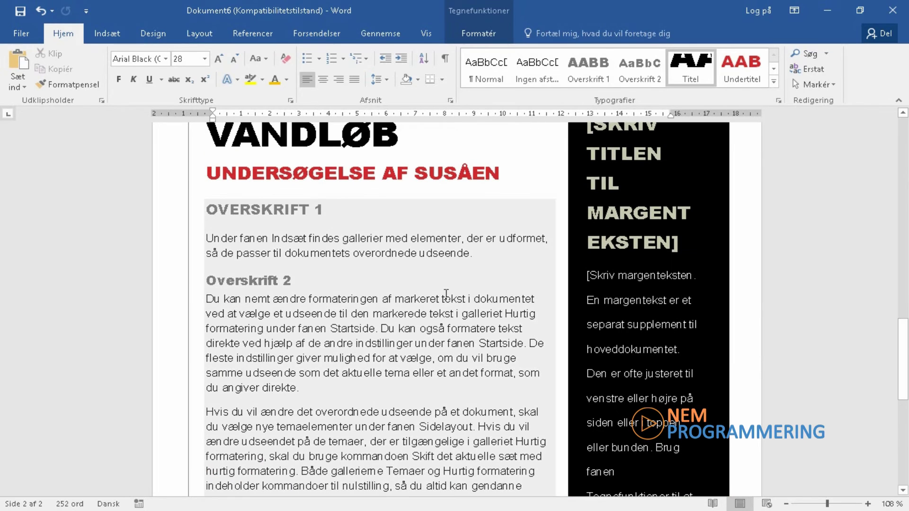
click(261, 215)
key(ctrl+a)
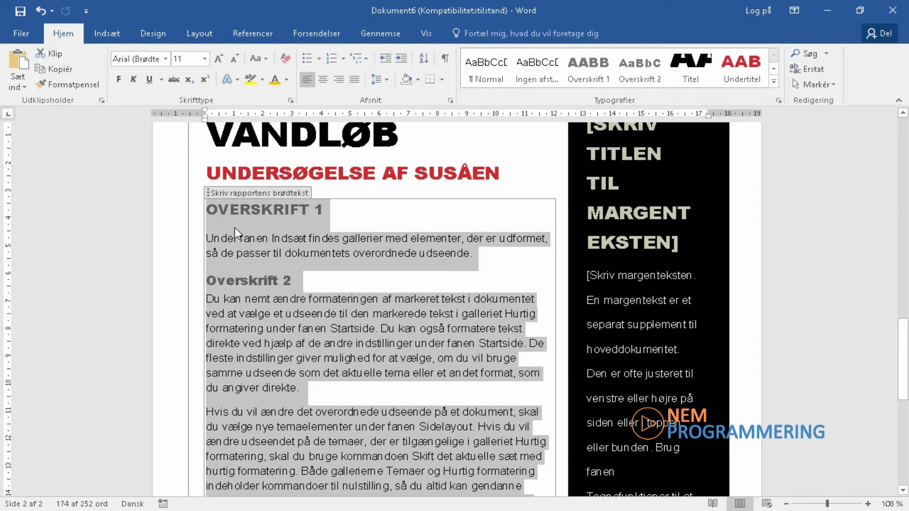
Replace the placeholder with a 'Problemformulering' heading in Overskrift 1 style
text(Pro)
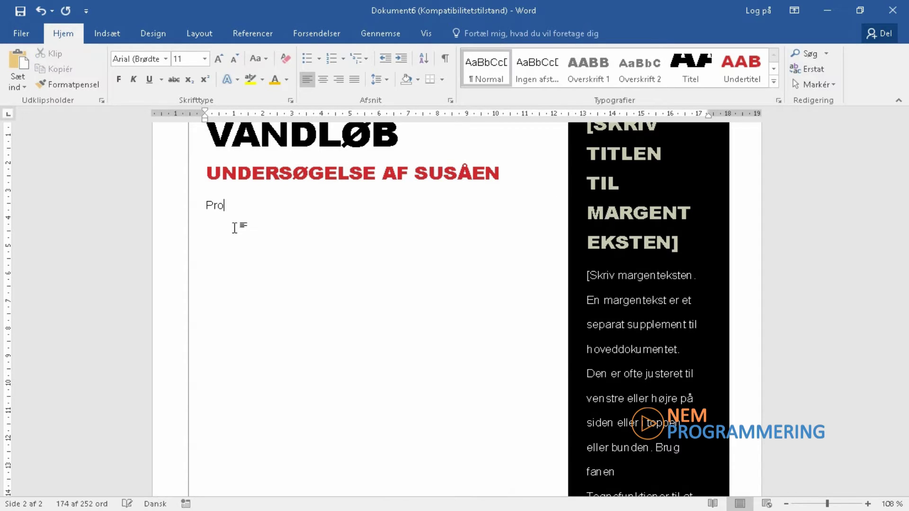
text(blemformu)
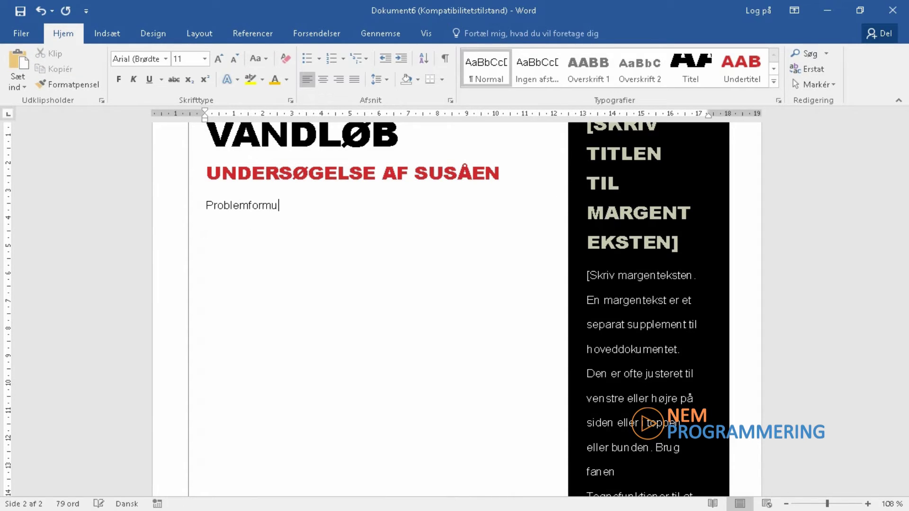
text(lering)
key(shift+Home)
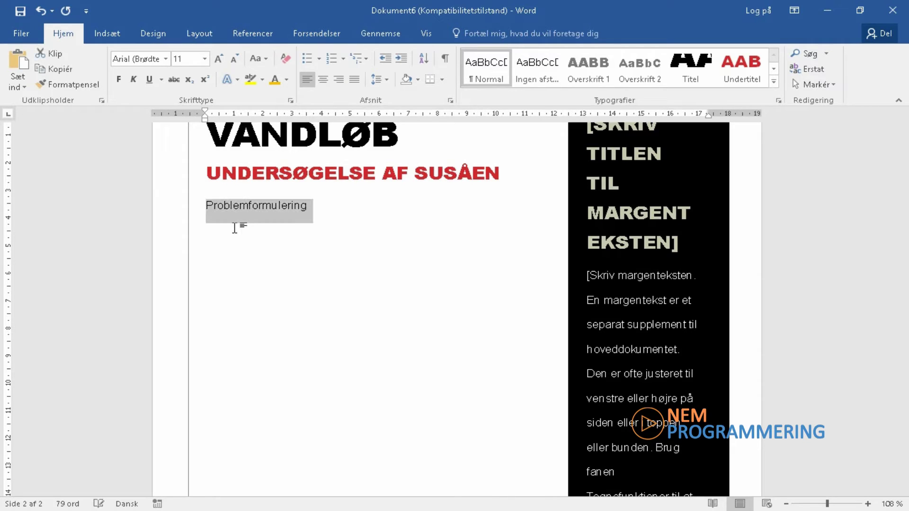
click(585, 75)
Add the line 'Jeg vil i denne opgave....' beneath the PROBLEMFORMULERING heading
click(419, 225)
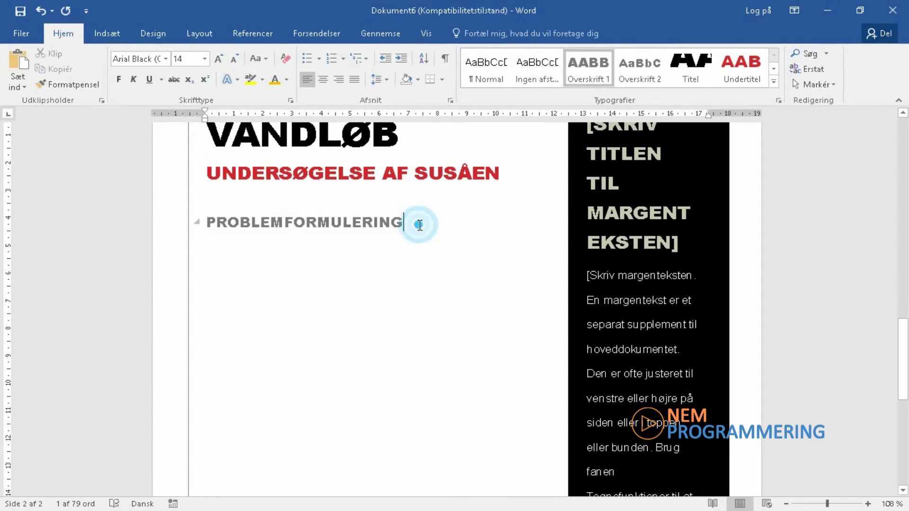
key(Return)
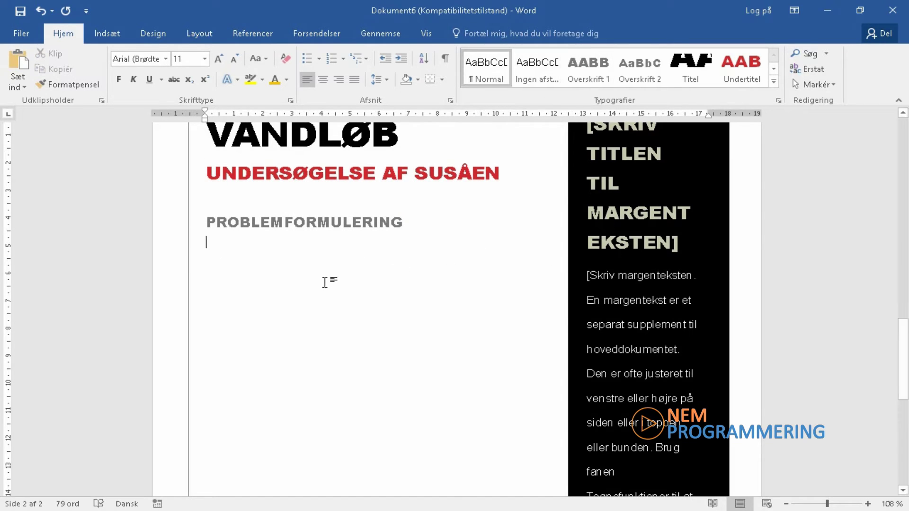
text(Jeg)
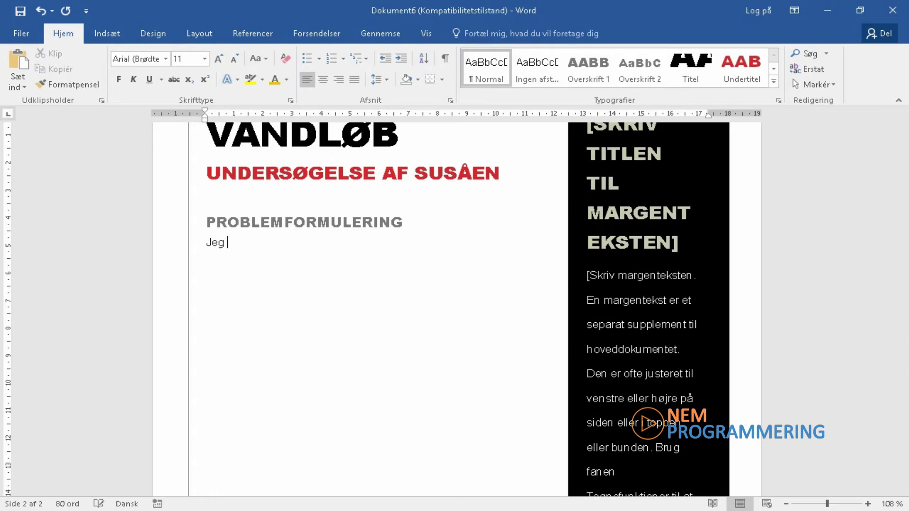
text( vil i denne opgave)
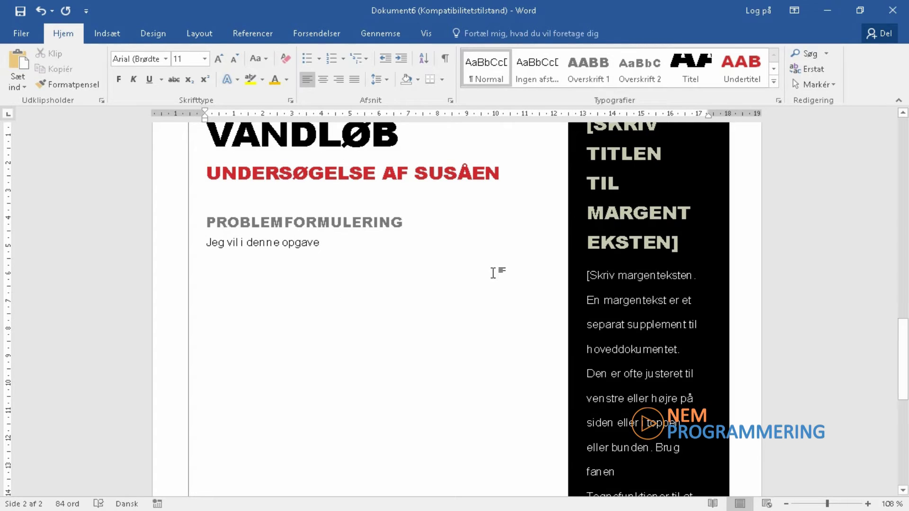
text(....)
key(Return)
drag(204, 222, 345, 260)
key(ctrl+c)
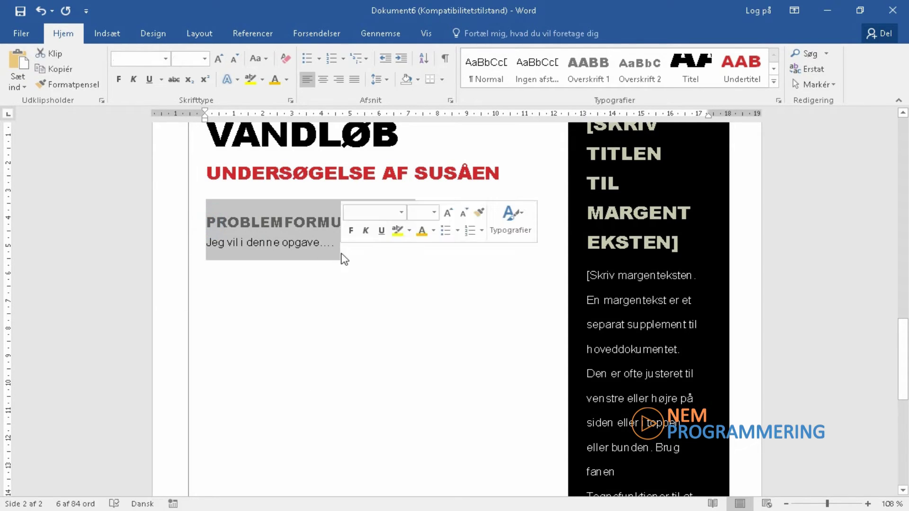
click(344, 260)
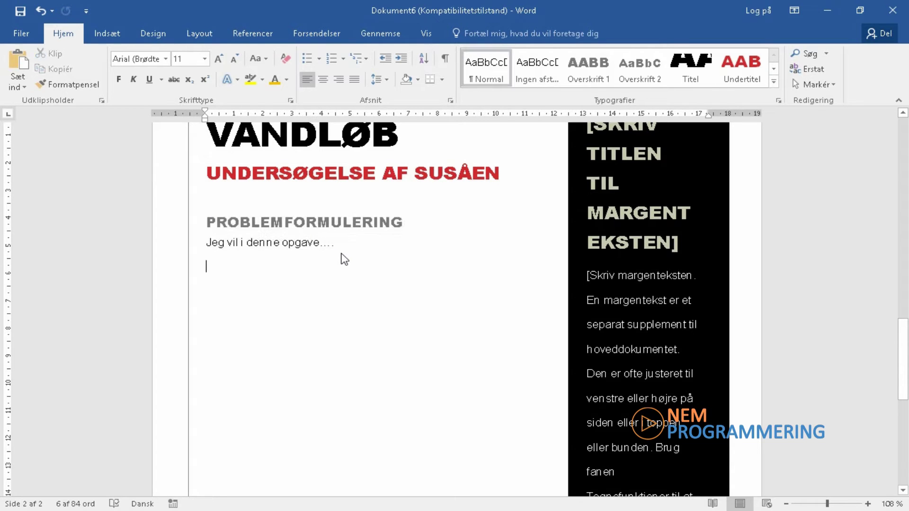
Paste the PROBLEMFORMULERING heading-and-sentence block three more times, extending the report to three pages
key(Return)
key(ctrl+v)
key(ctrl+v)
key(ctrl+v)
key(ctrl+v)
key(ctrl+v)
key(ctrl+v)
key(ctrl+v)
key(ctrl+v)
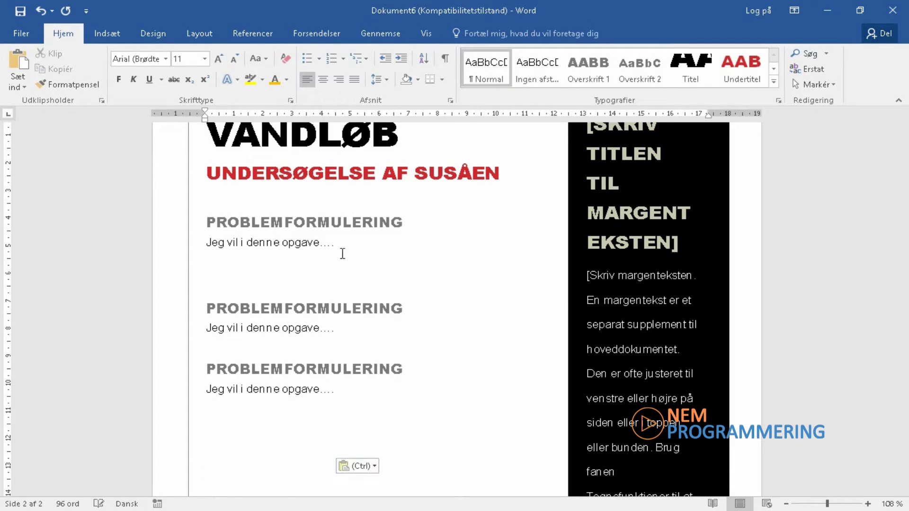
key(ctrl+v)
key(ctrl+v)
key(ctrl+v)
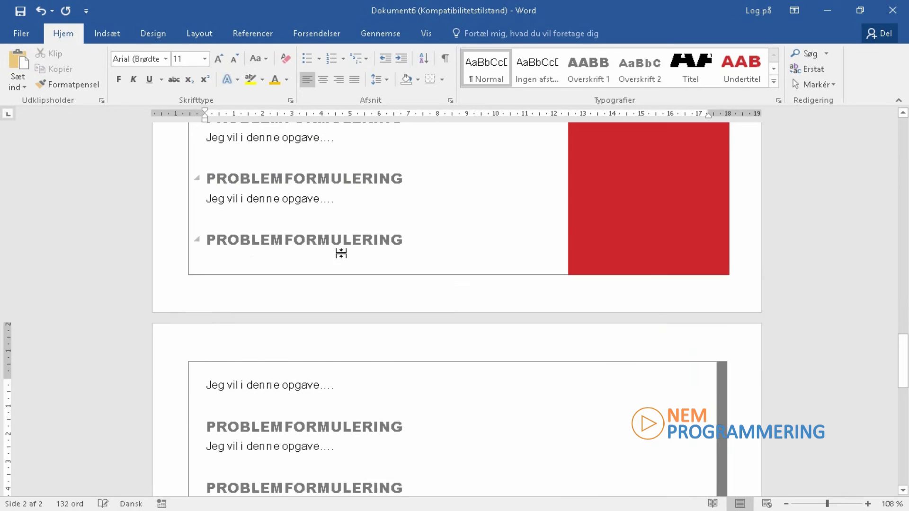
key(ctrl+v)
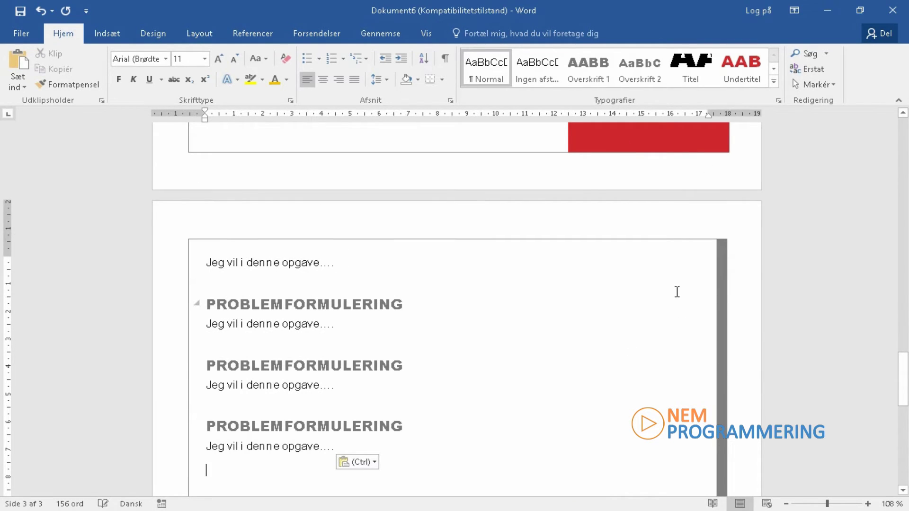
drag(906, 374, 907, 476)
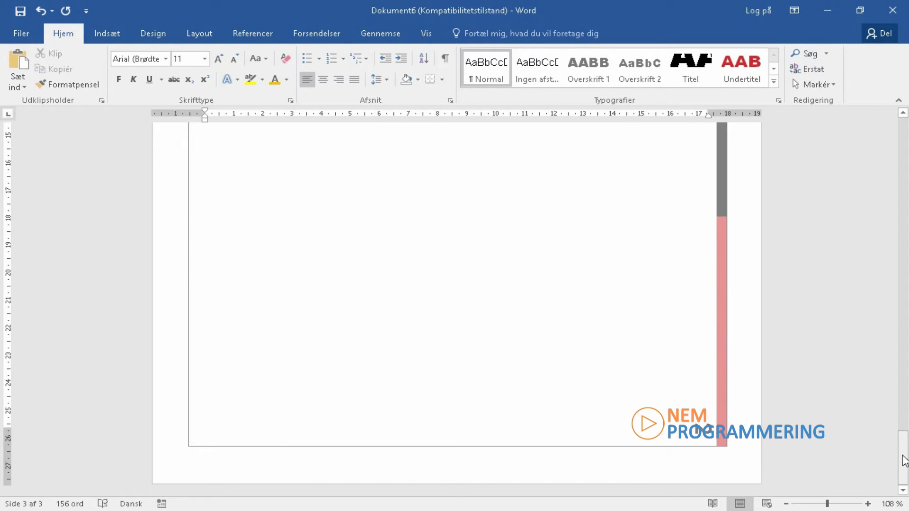
drag(904, 462, 906, 278)
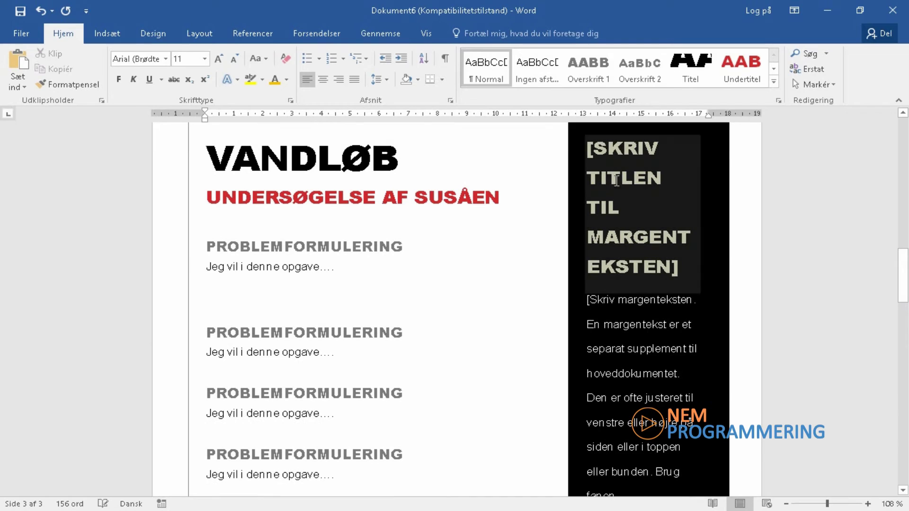
Select the sidebar title placeholder and the dune cover picture in the current document
click(629, 244)
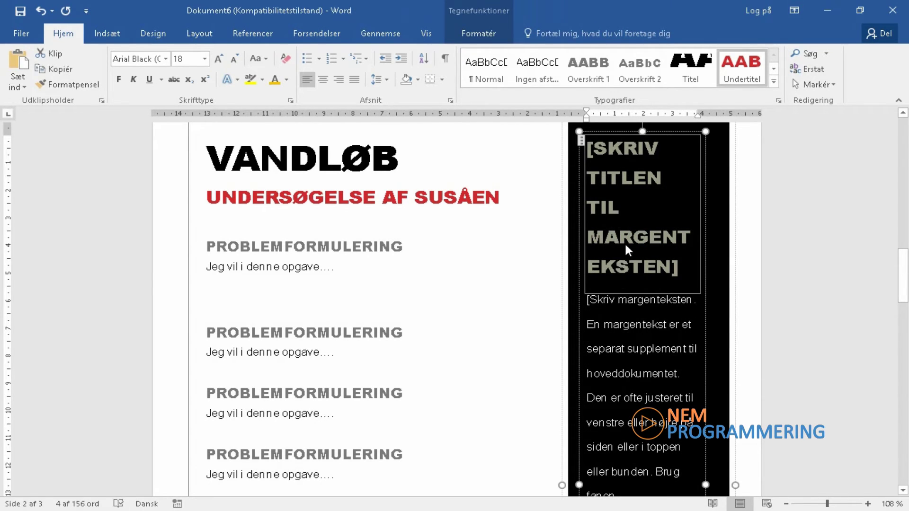
drag(903, 278, 907, 215)
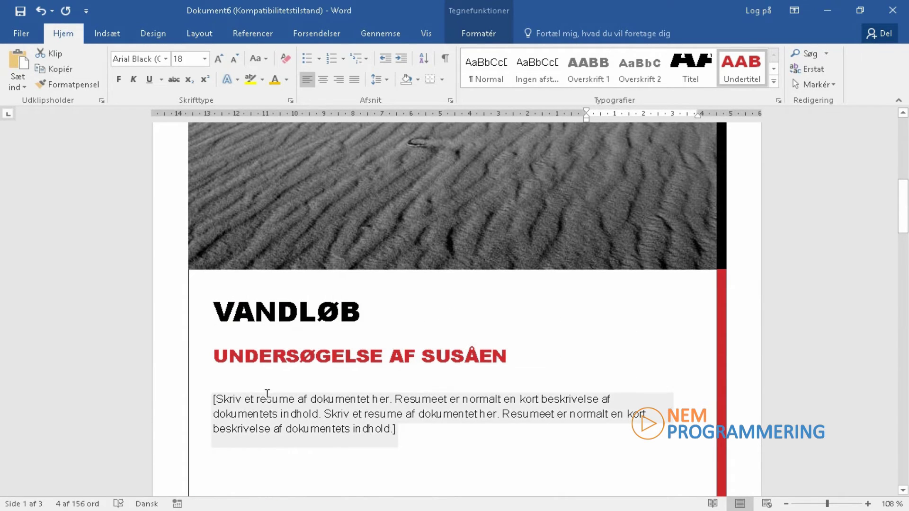
drag(906, 201, 905, 152)
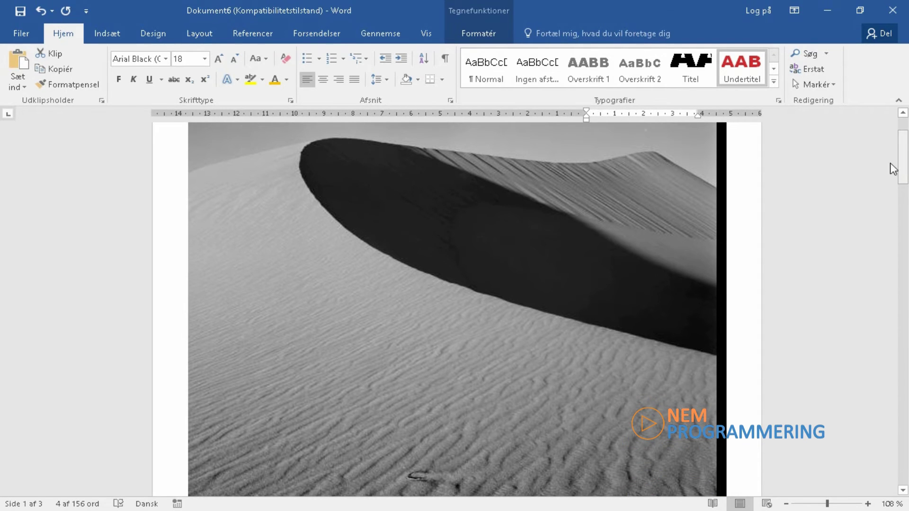
click(523, 320)
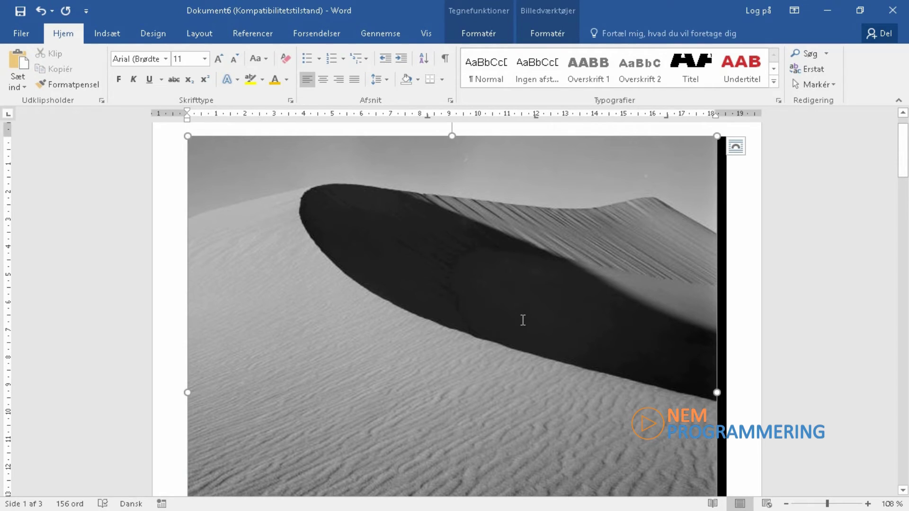
Create a new blank document (Tomt dokument) from Filer > Ny
click(106, 33)
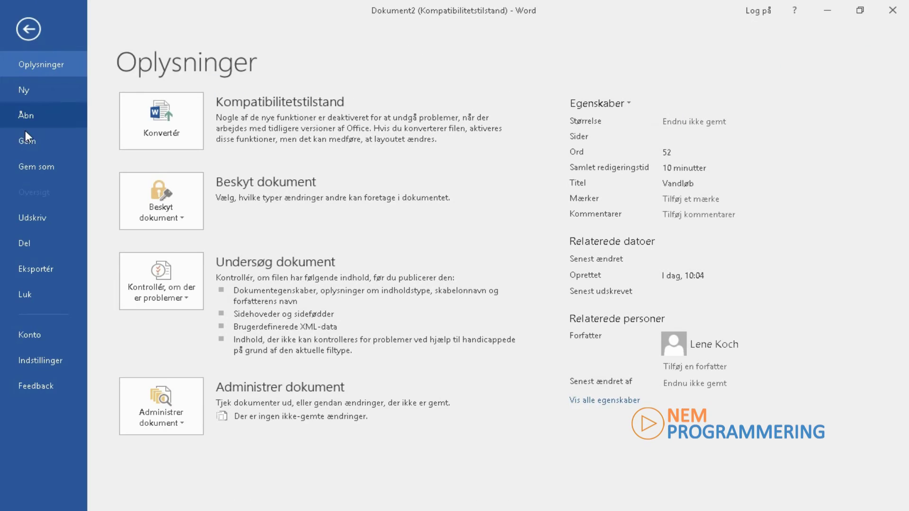
click(28, 87)
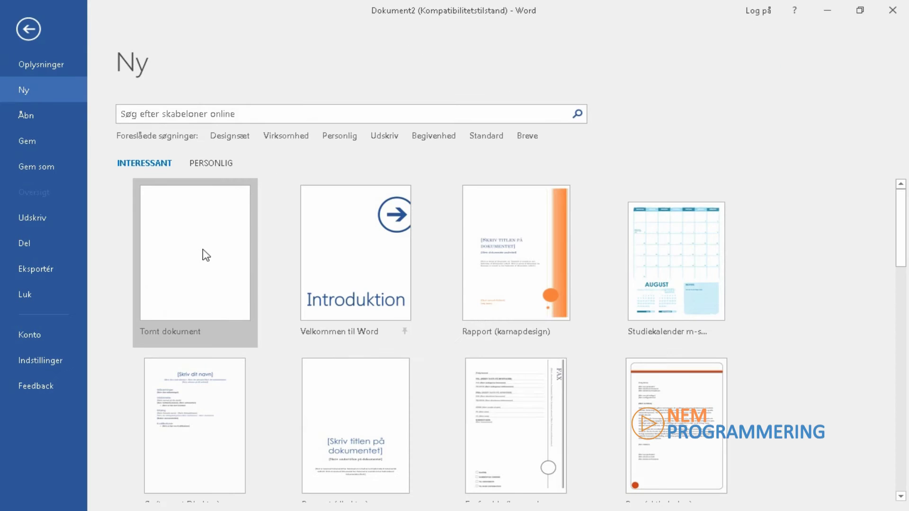
click(203, 248)
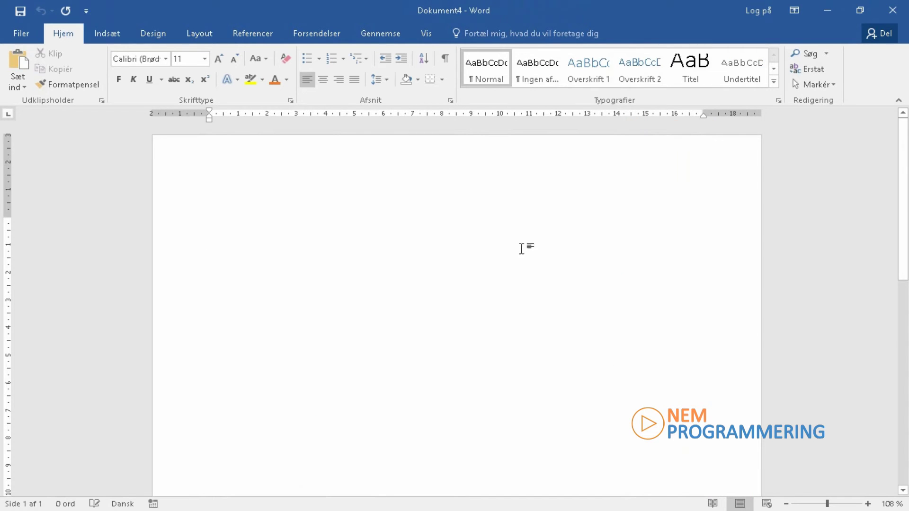
Insert the Forfatter (author) document property field from Hurtige dele and start a new line
click(107, 35)
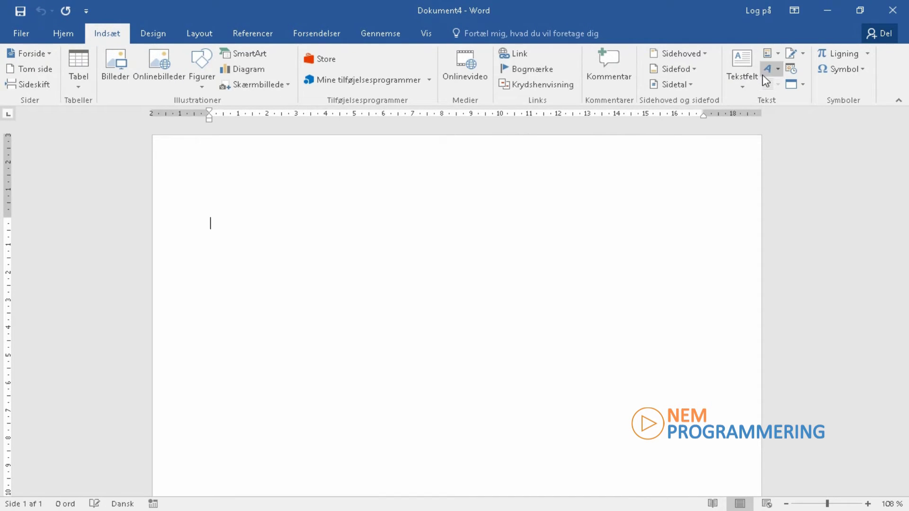
click(779, 54)
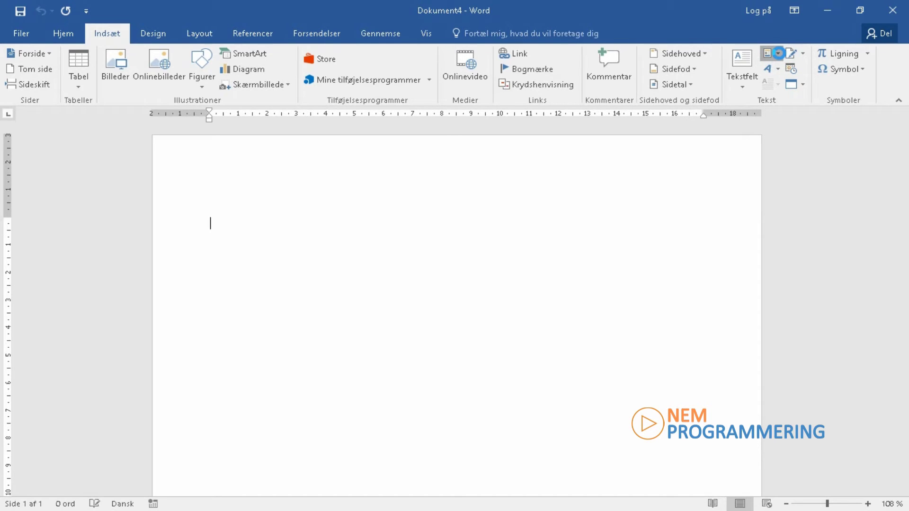
mouse_move(755, 90)
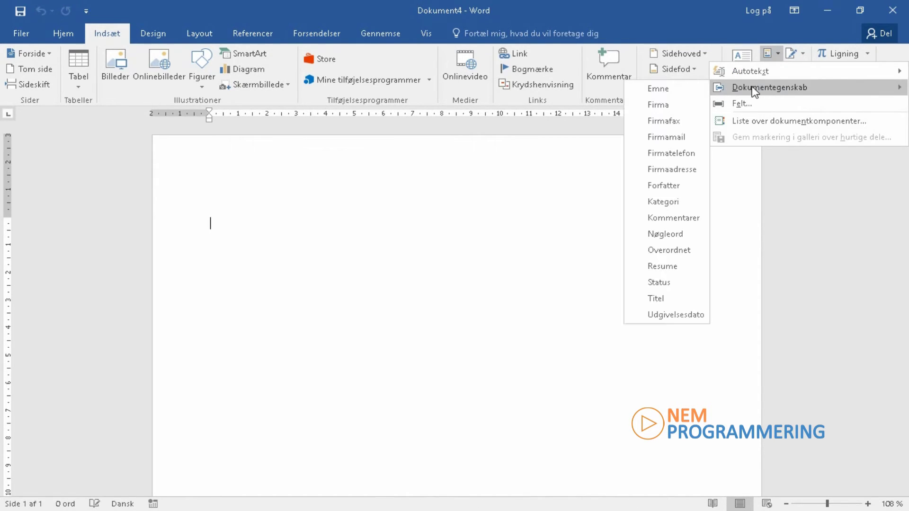
click(672, 103)
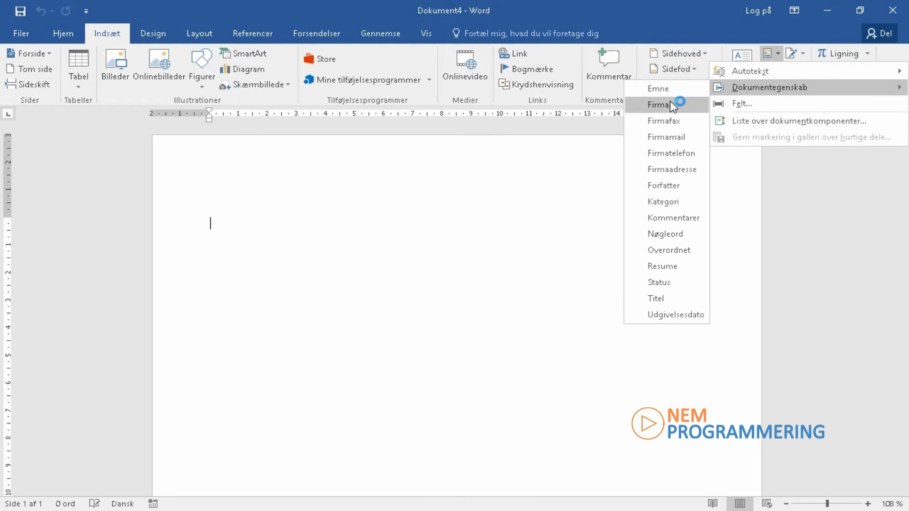
click(665, 186)
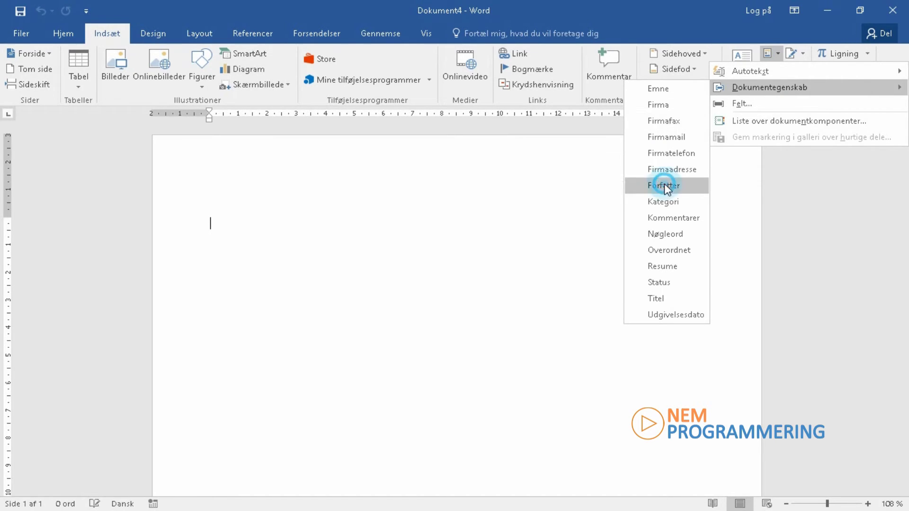
click(285, 225)
key(Return)
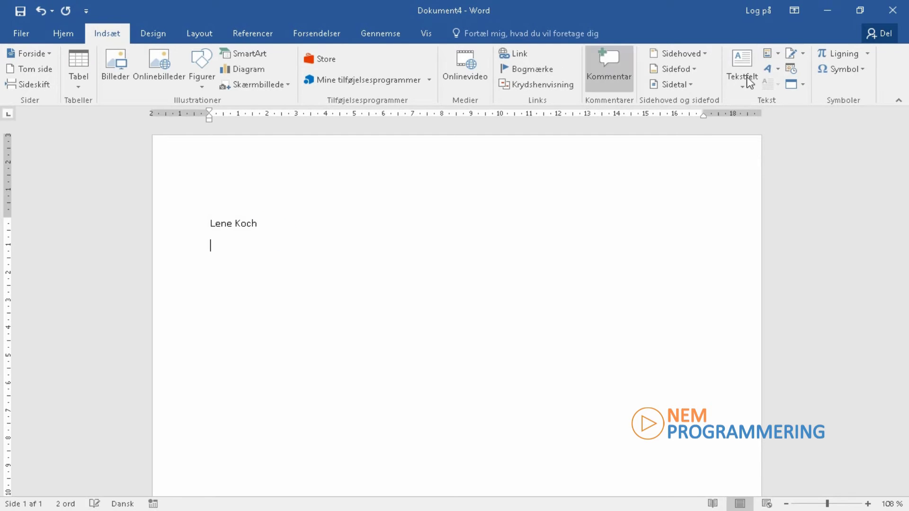
Insert the Firma document property field on the next line
click(778, 53)
mouse_move(772, 89)
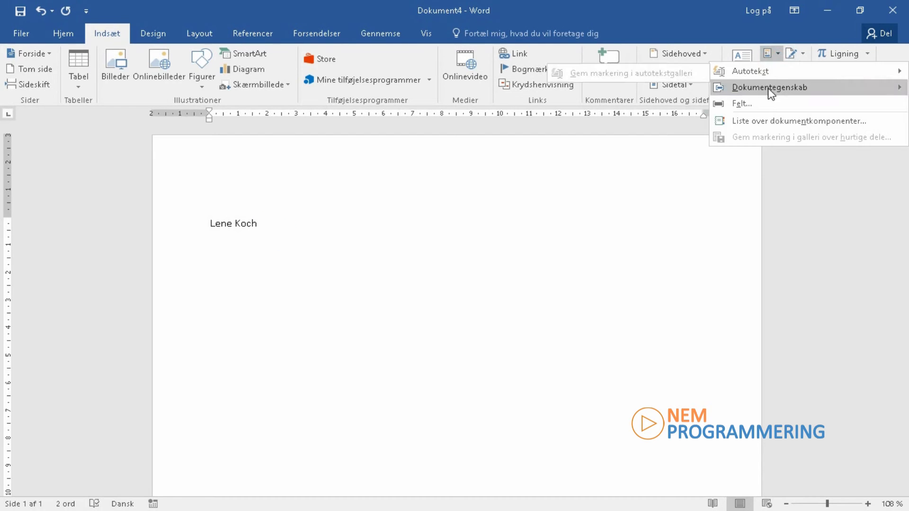
click(652, 104)
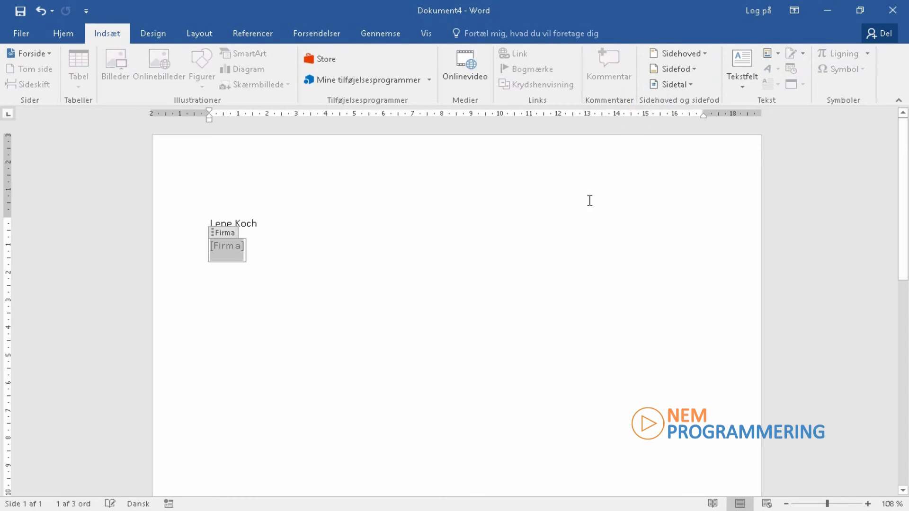
click(315, 254)
key(Return)
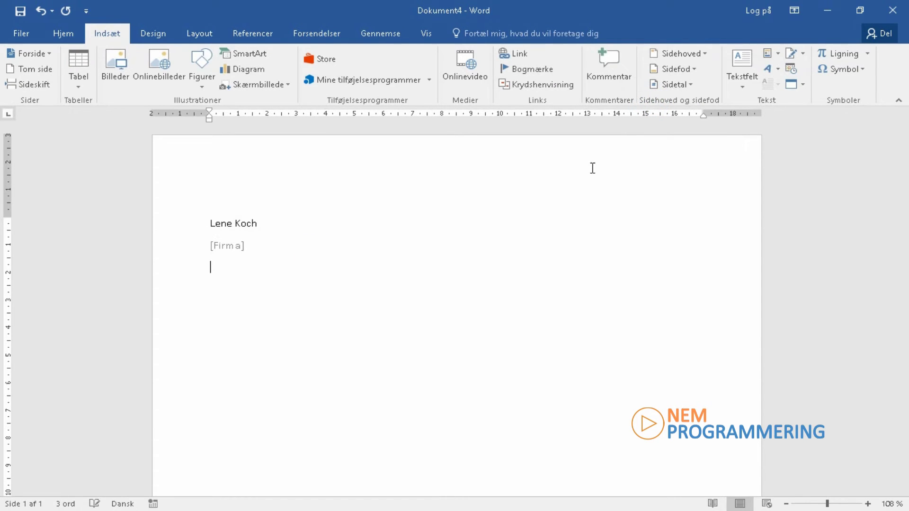
Insert the Firmaadresse document property field and start a new line below it
click(778, 55)
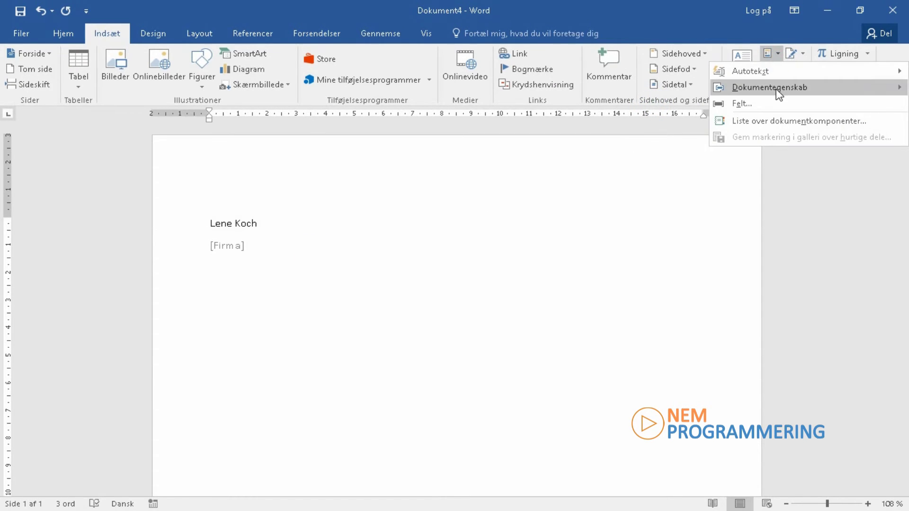
mouse_move(775, 88)
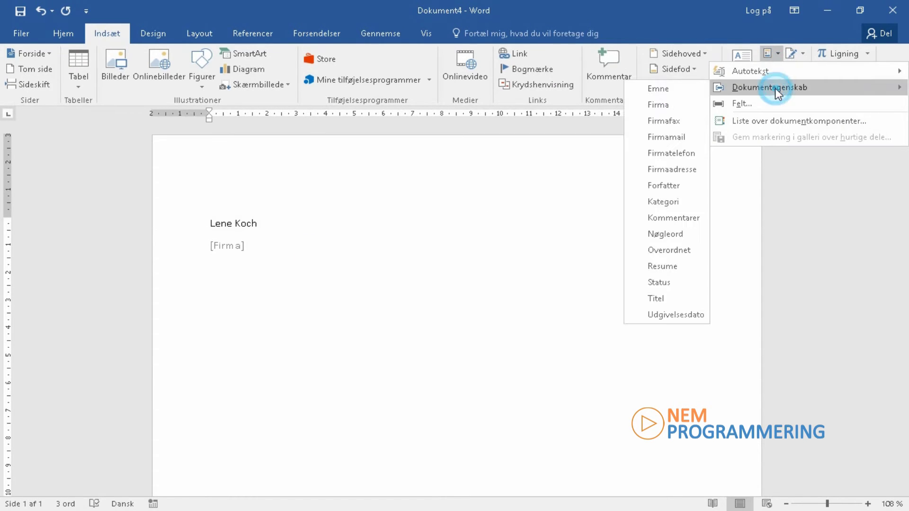
click(672, 169)
click(302, 269)
key(Return)
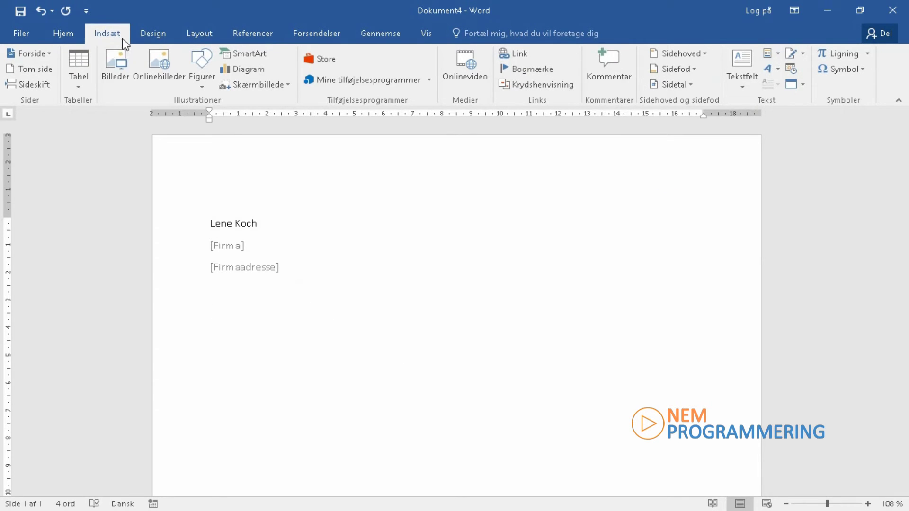
Insert the Vild-med-Præstø_hjerte-til-FB heart picture from Praestoe.com and shrink it to about 2.49 cm
click(118, 64)
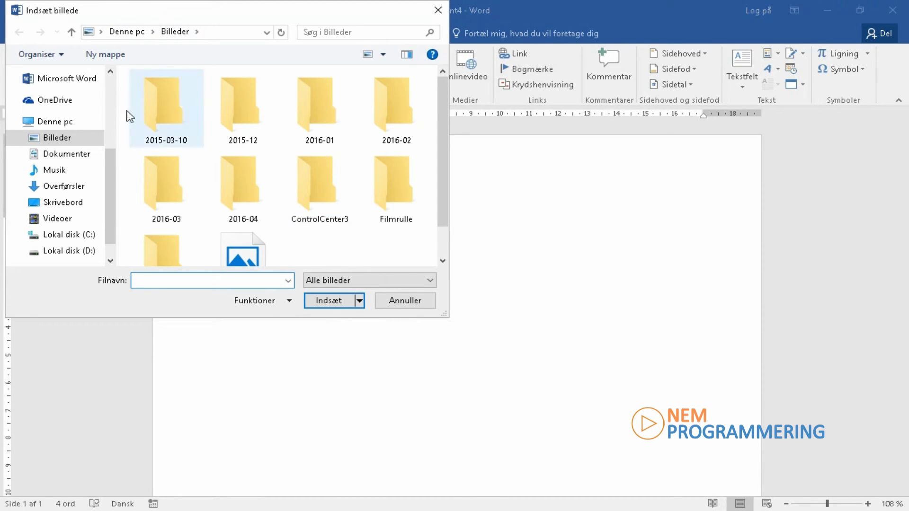
drag(112, 185, 107, 104)
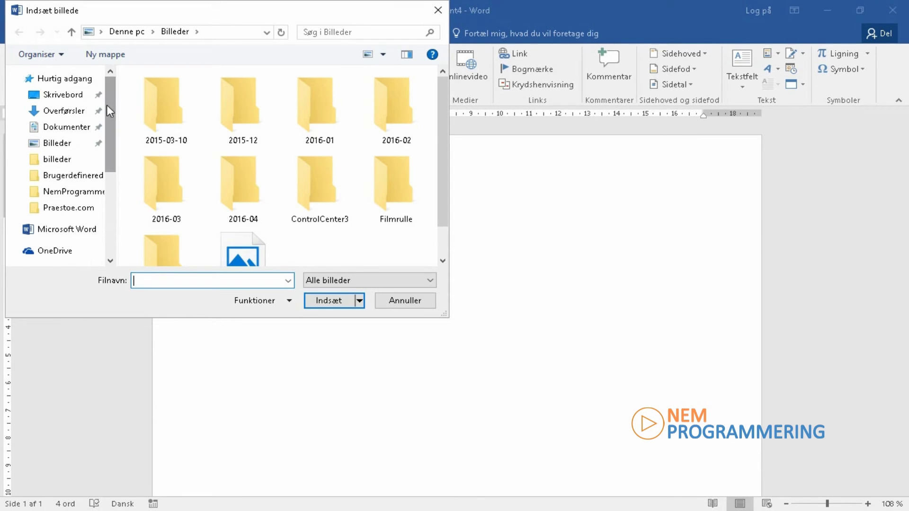
click(60, 208)
click(462, 99)
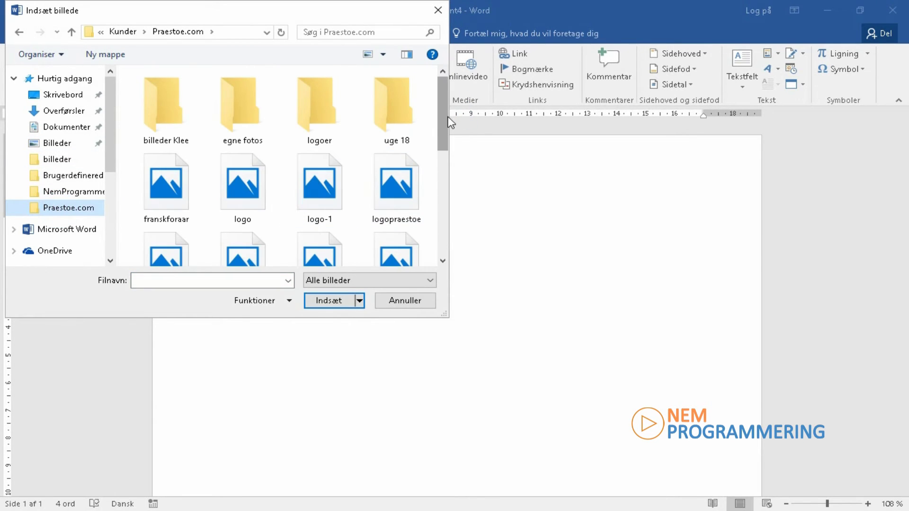
drag(441, 112, 433, 265)
double_click(166, 223)
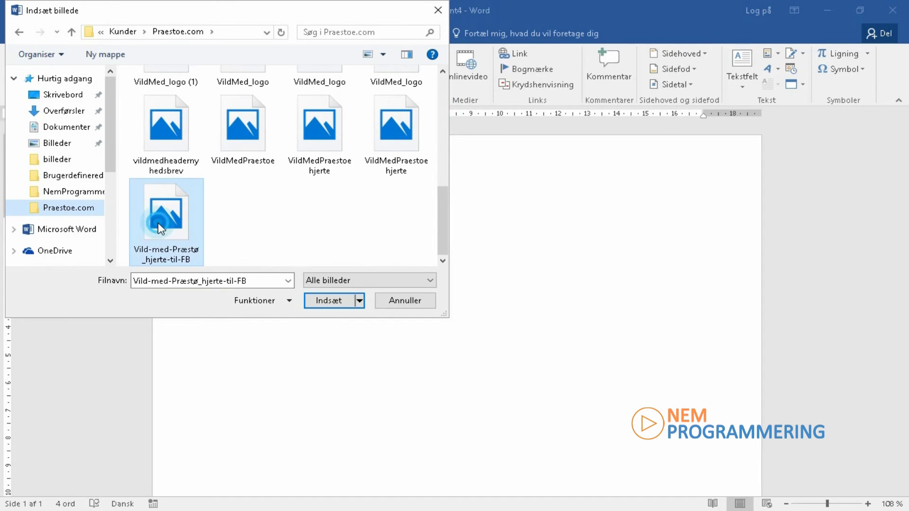
click(329, 304)
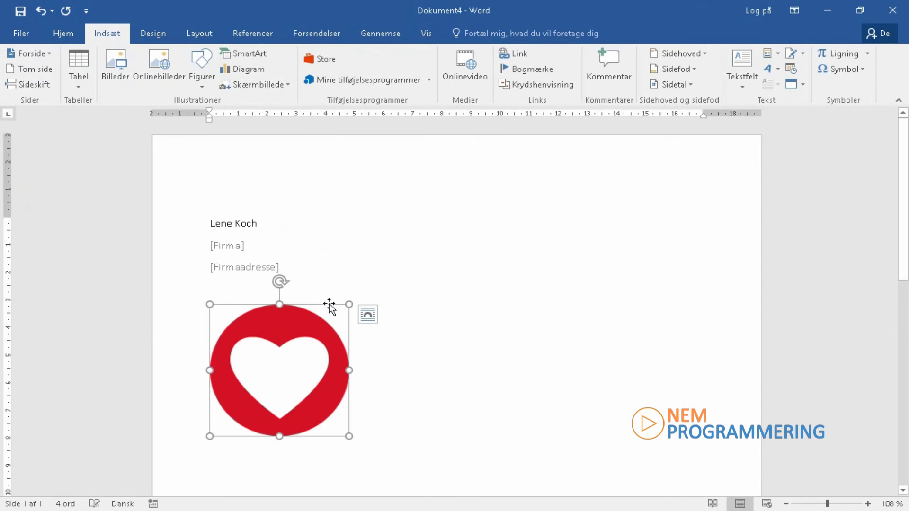
drag(349, 306, 268, 367)
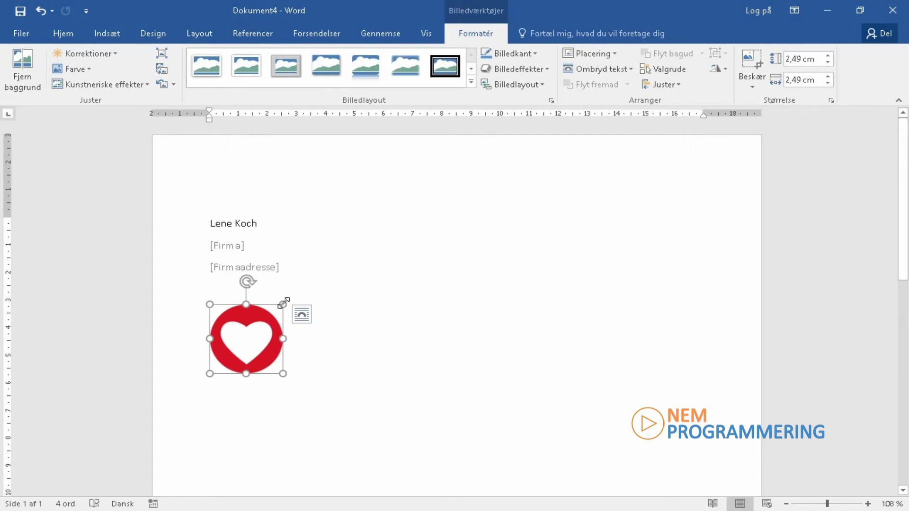
drag(283, 304, 270, 314)
Apply the Brugerdefineret 1 colour scheme and the Candara font scheme from the Design tab
click(382, 300)
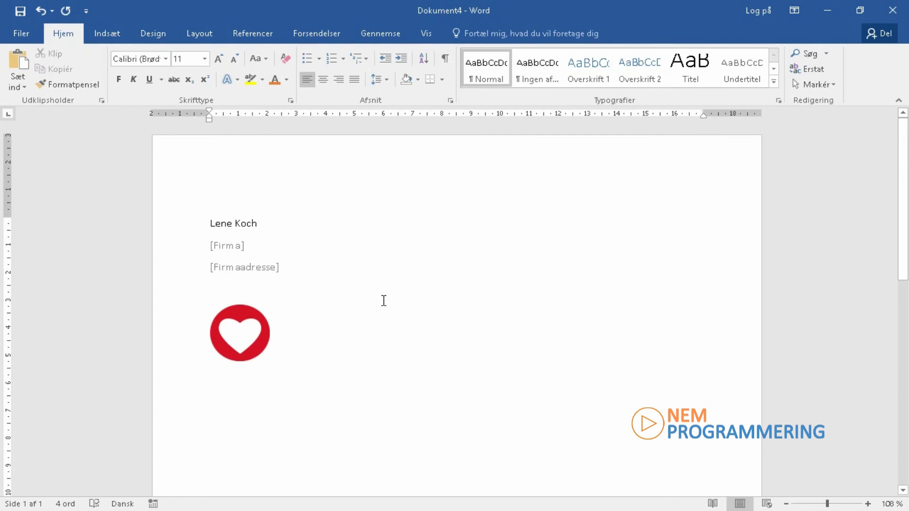
click(158, 32)
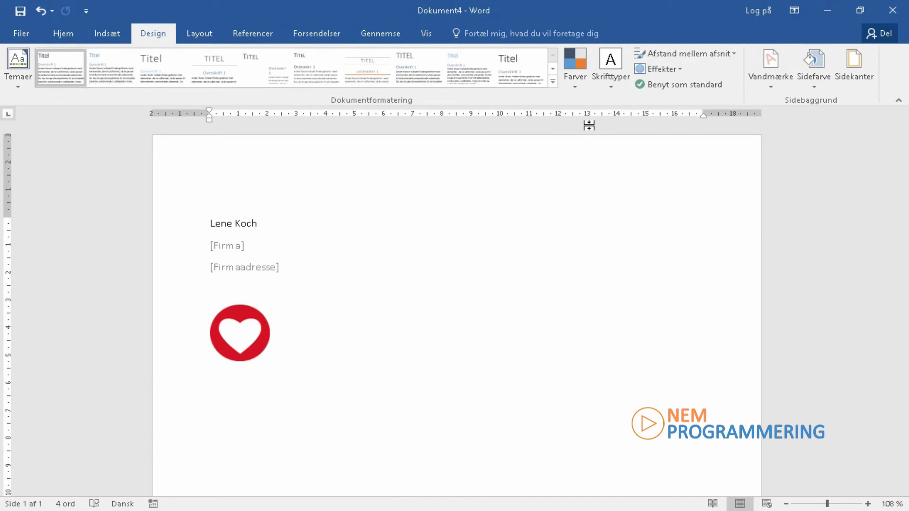
click(574, 80)
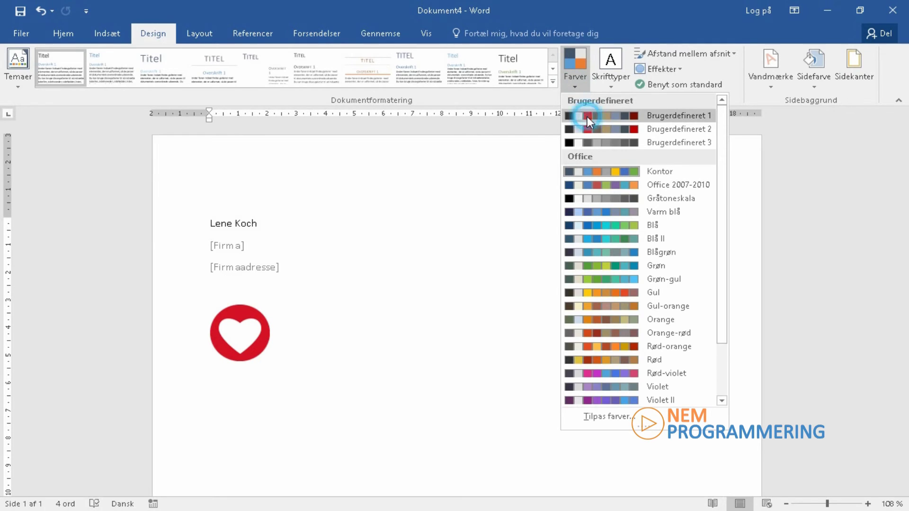
click(587, 116)
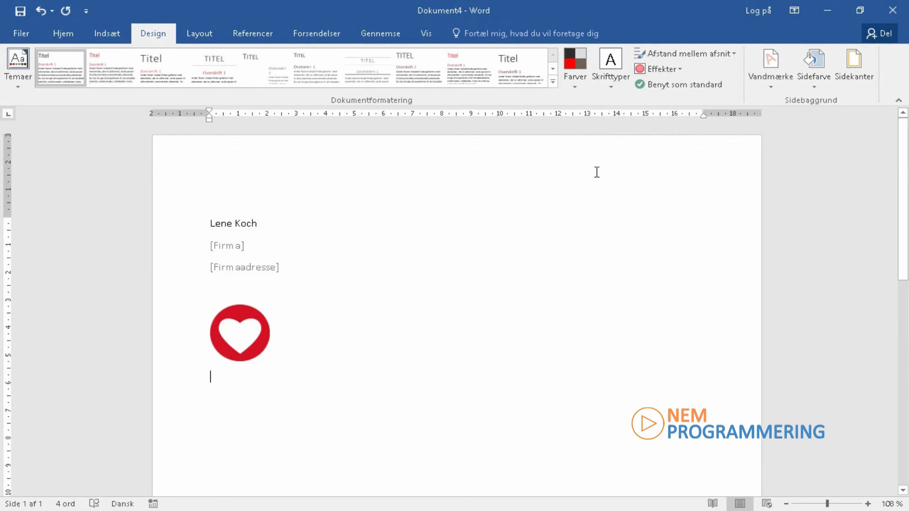
click(611, 75)
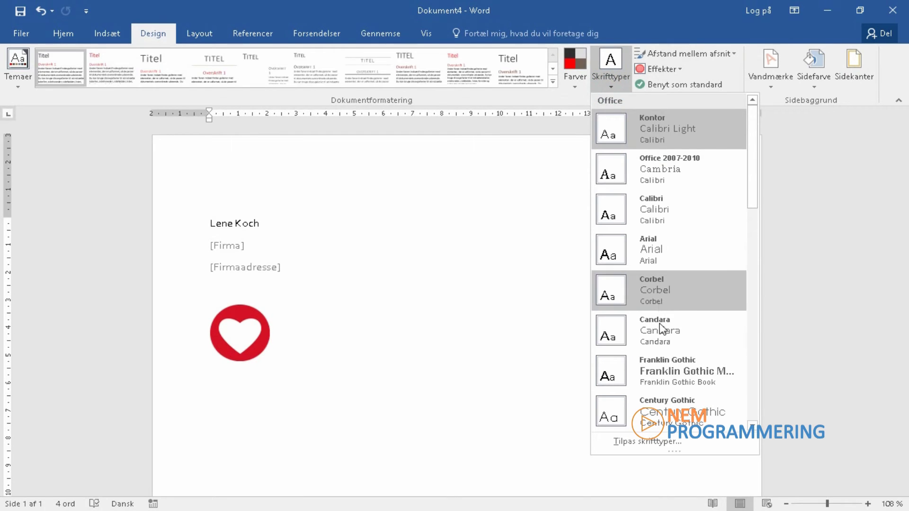
click(658, 339)
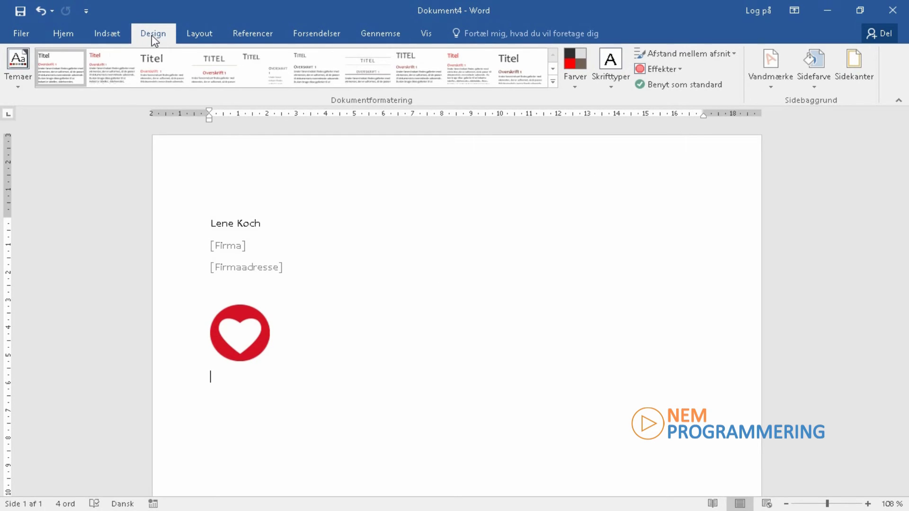
click(115, 36)
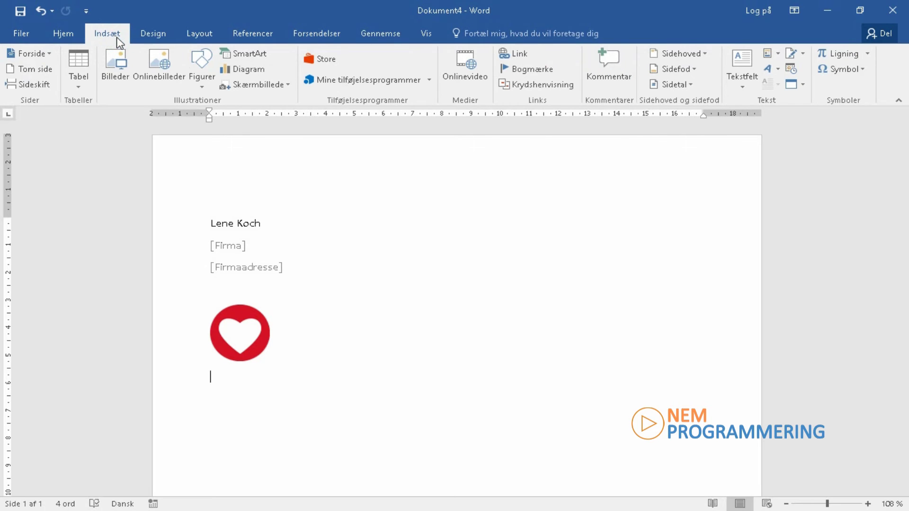
Draw a thin red horizontal line, about 16.41 cm long, beneath the heart logo
click(202, 76)
click(219, 119)
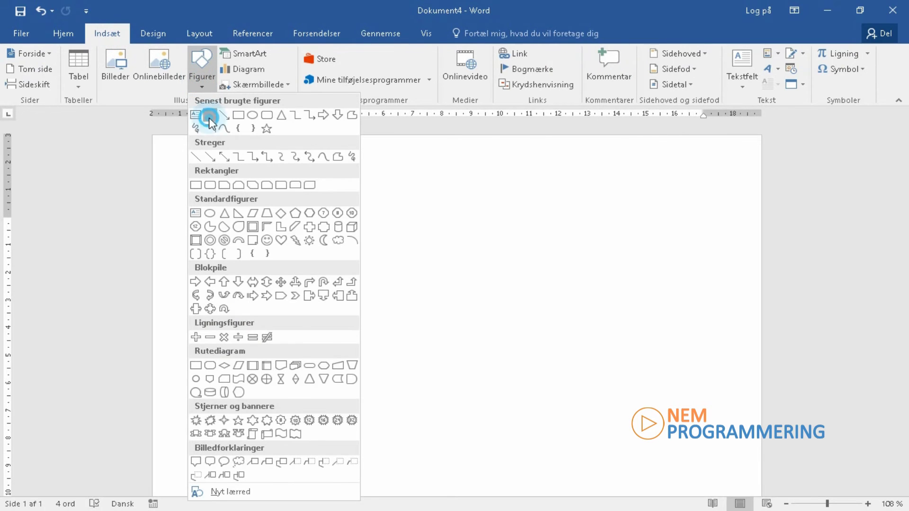
drag(216, 377, 693, 378)
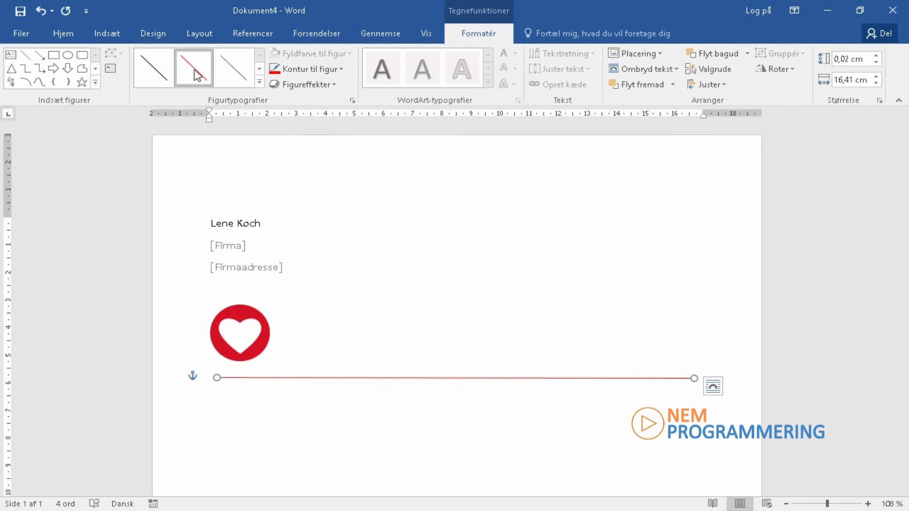
click(102, 31)
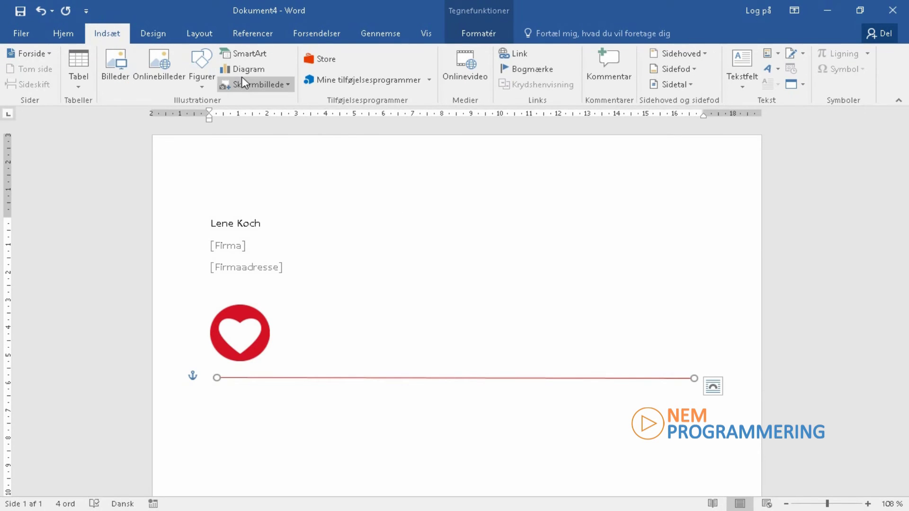
click(202, 58)
click(240, 114)
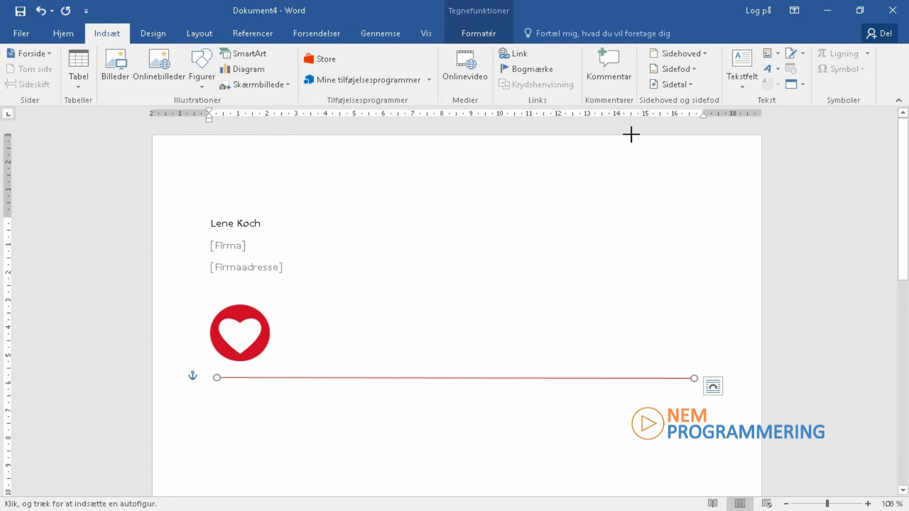
Draw a 12.46 × 4.42 cm rectangle down the right page edge and give it a red gradient style
drag(631, 134, 760, 468)
click(425, 457)
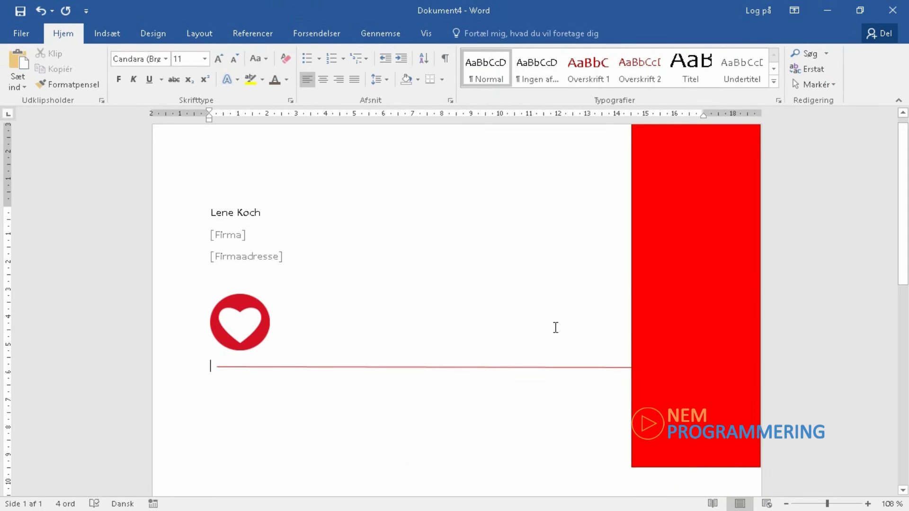
click(689, 341)
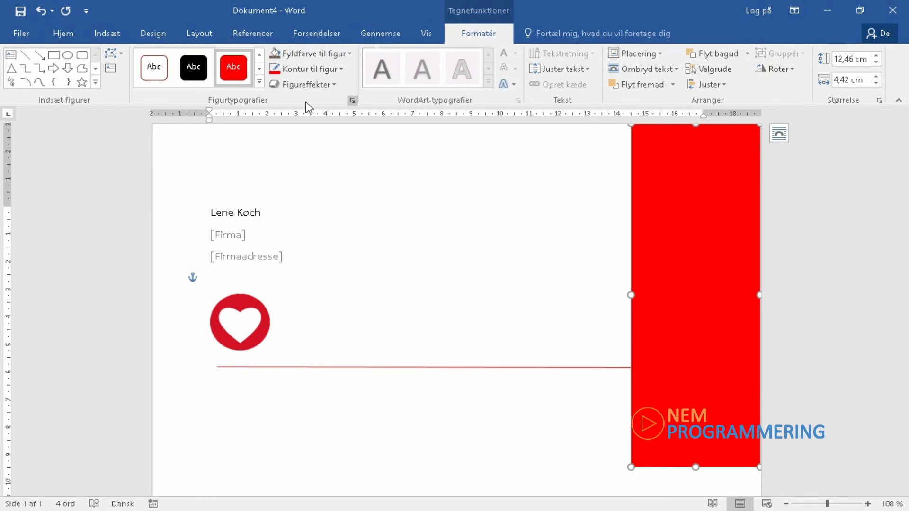
click(158, 74)
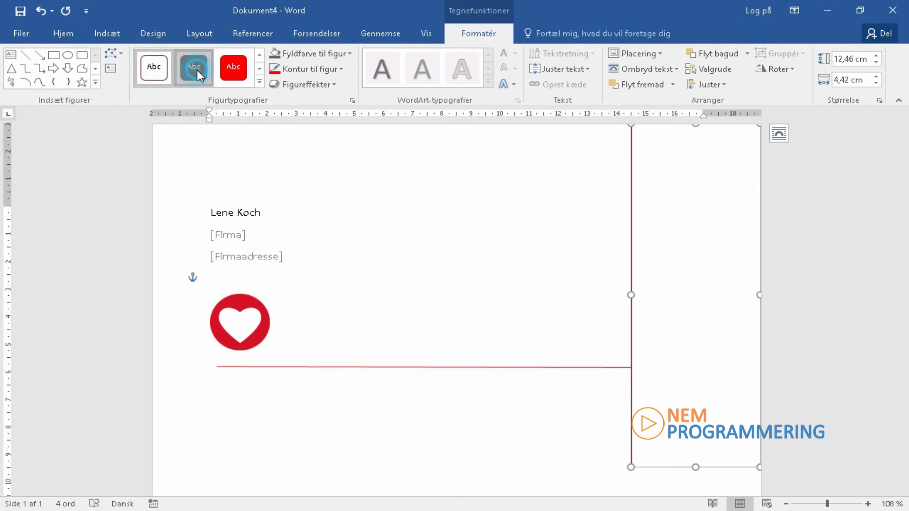
click(233, 68)
click(260, 82)
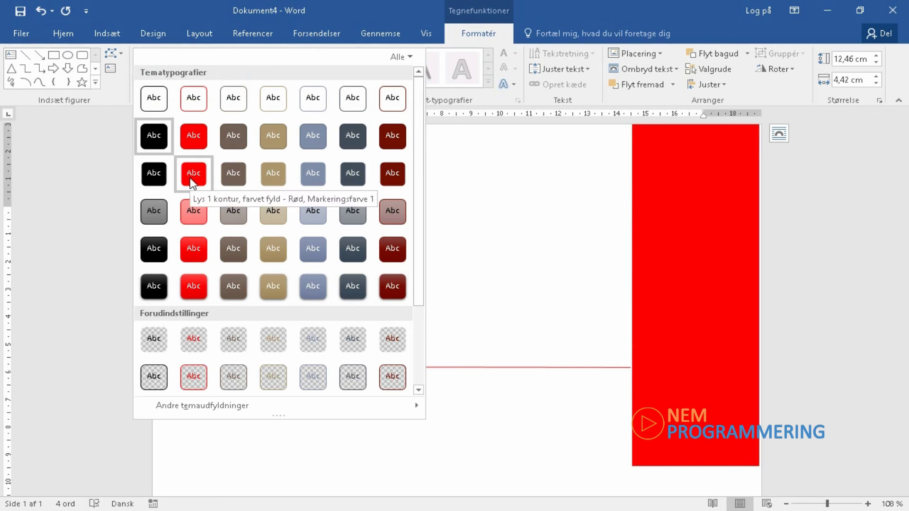
click(191, 286)
click(433, 492)
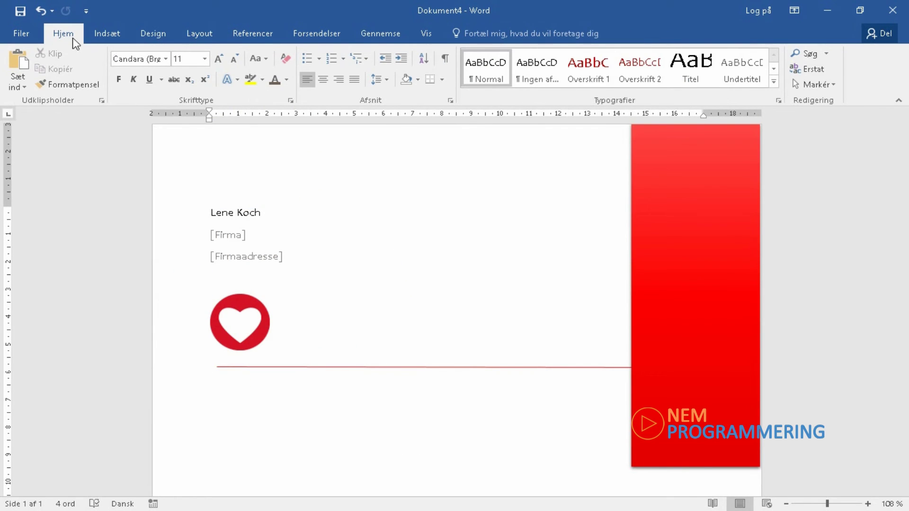
Save the letter as the Word template Firmabrev (.dotx) in Brugerdefinerede Office-skabeloner
click(22, 33)
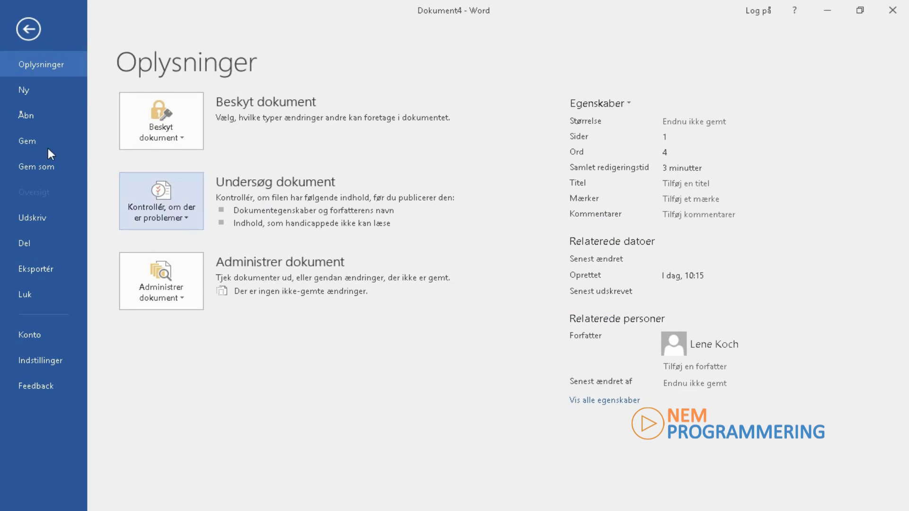
click(36, 171)
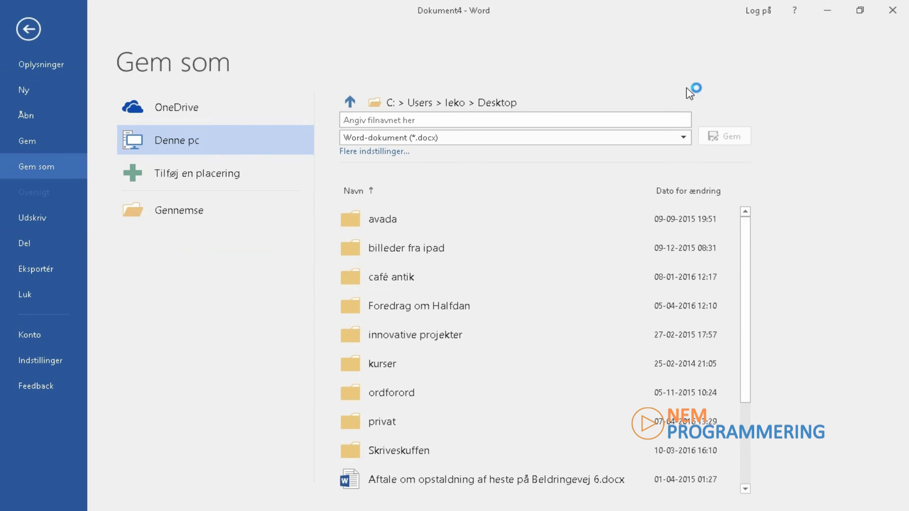
click(683, 139)
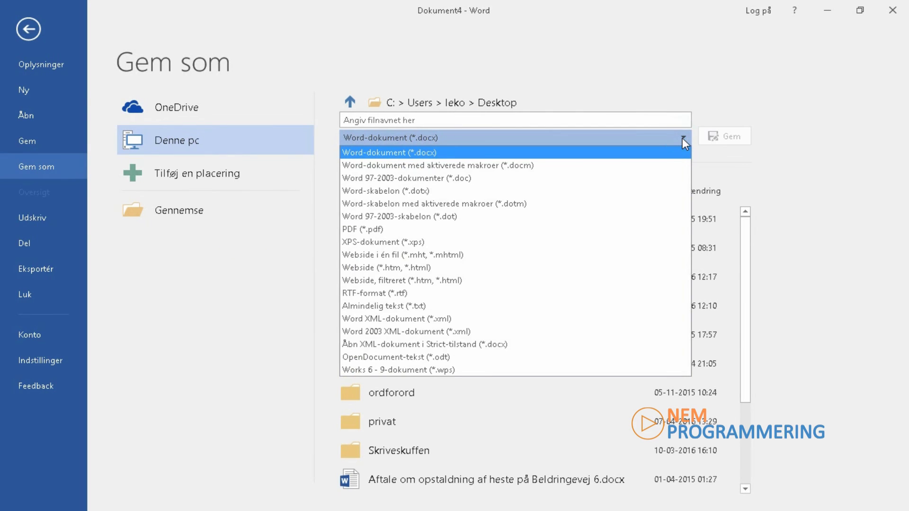
click(385, 191)
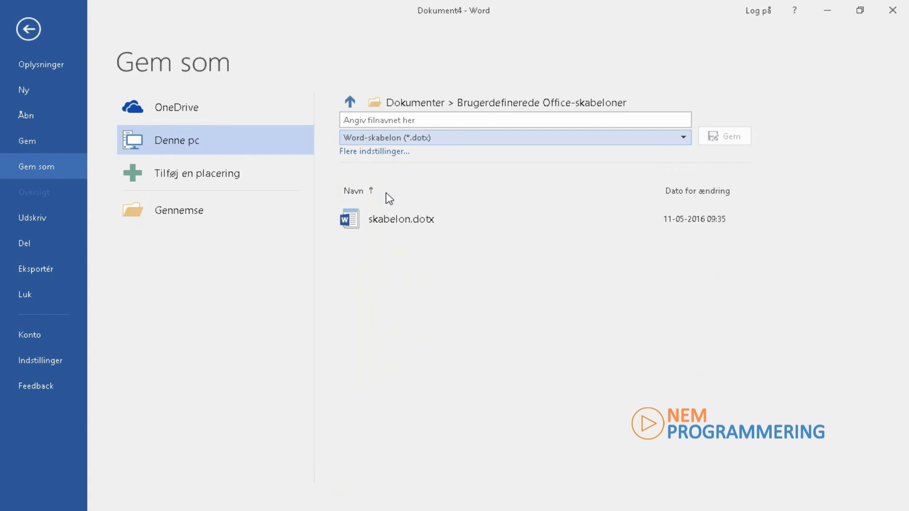
click(418, 120)
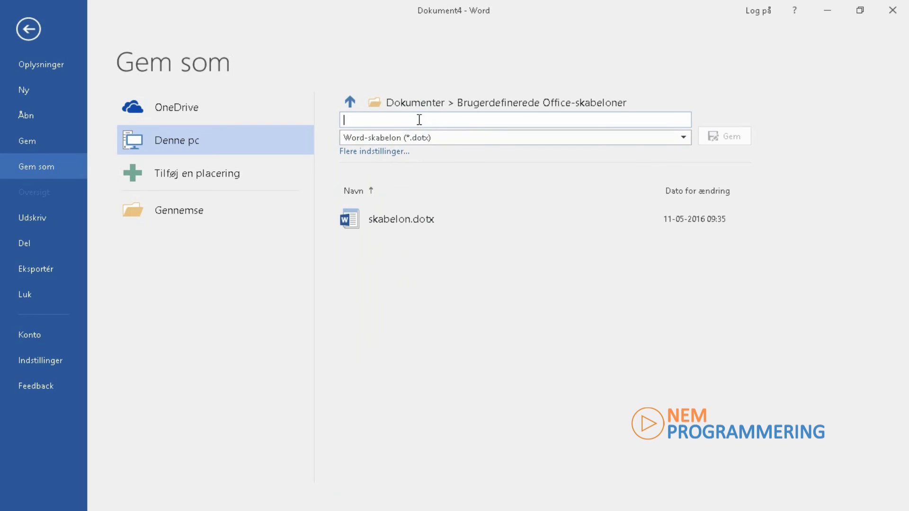
text(Firmabrev)
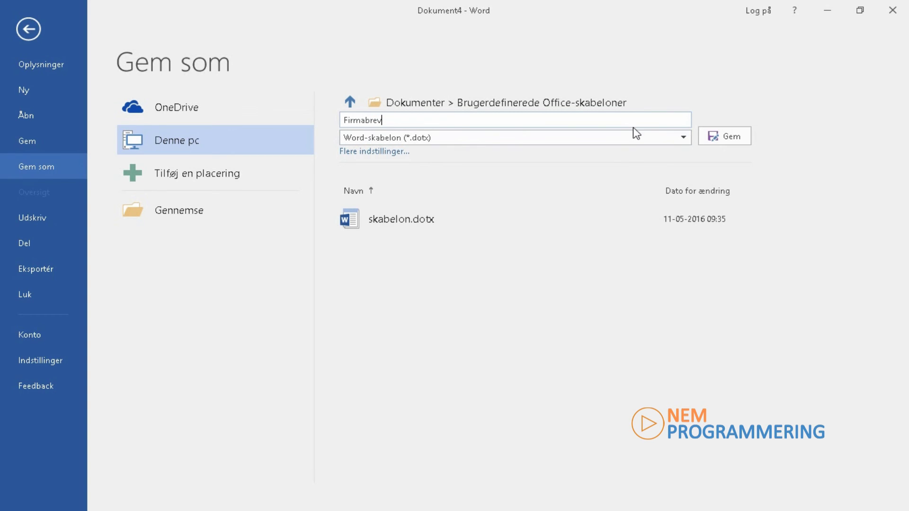
click(403, 120)
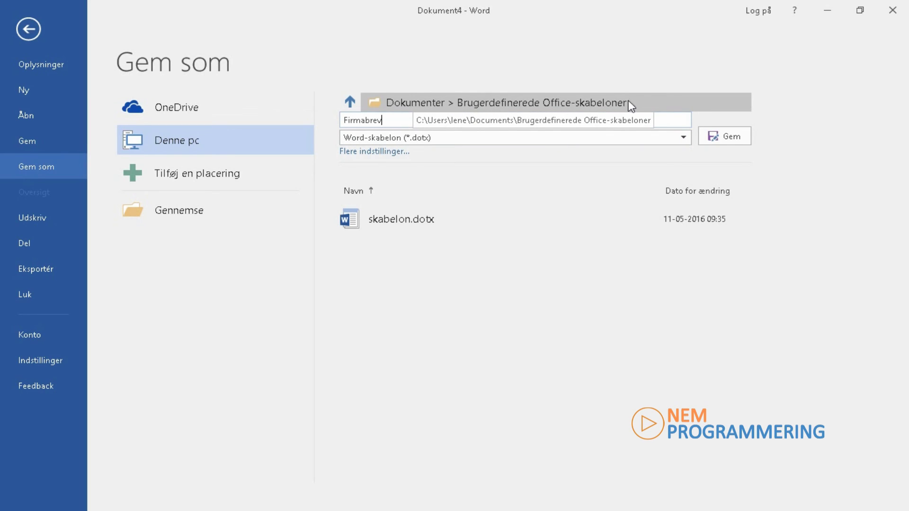
click(715, 136)
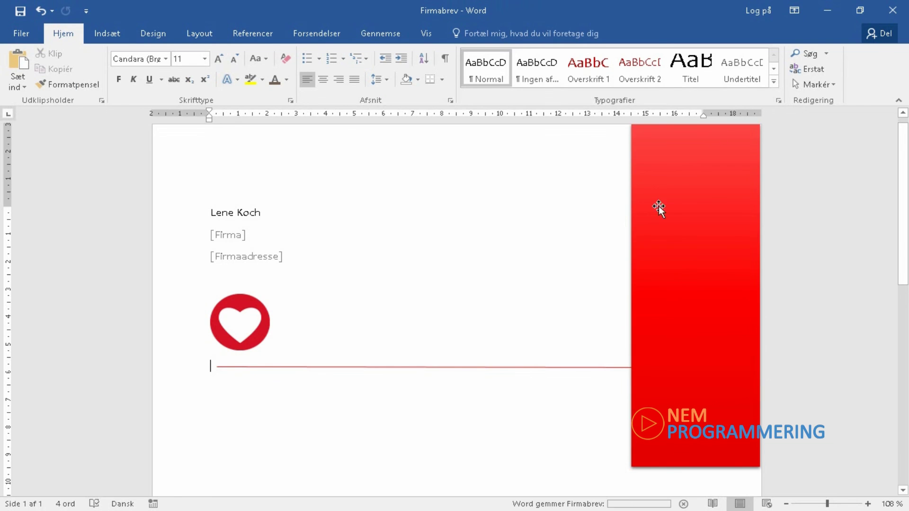
Create a new document from the Firmabrev template on the PERSONLIG templates tab
click(23, 30)
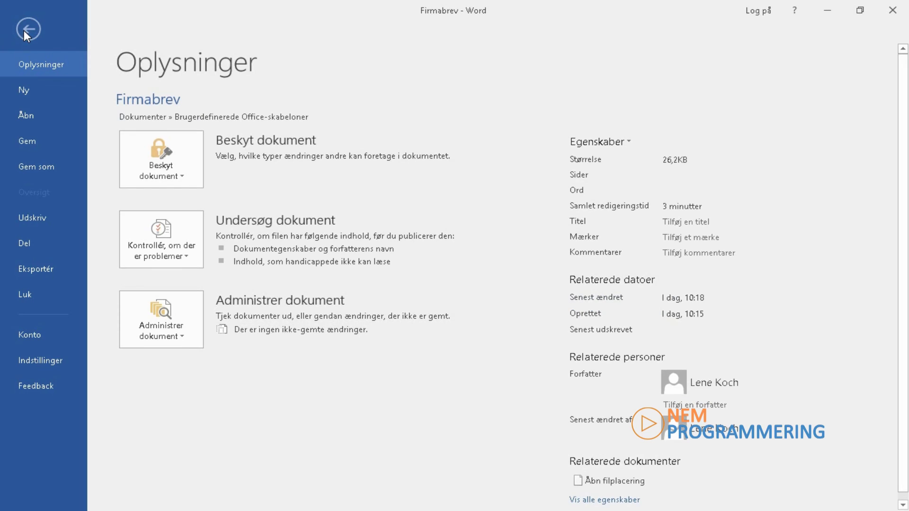
click(34, 91)
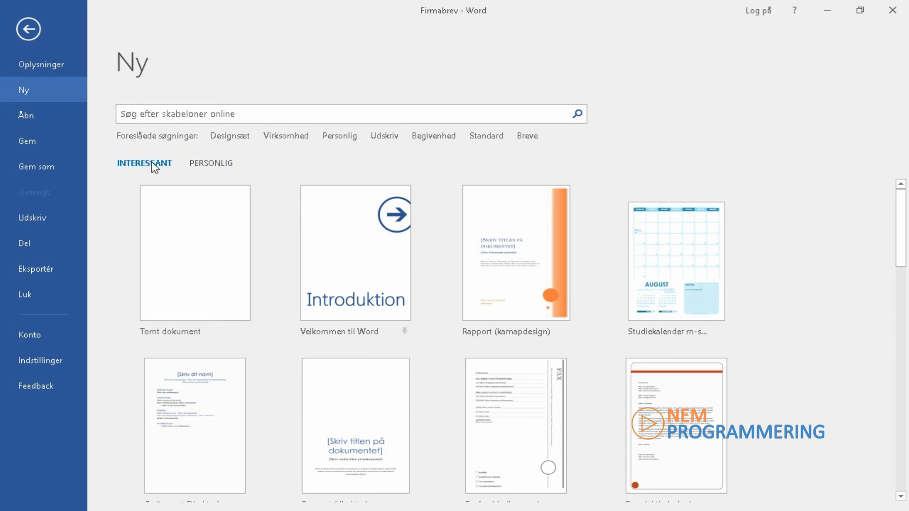
click(209, 164)
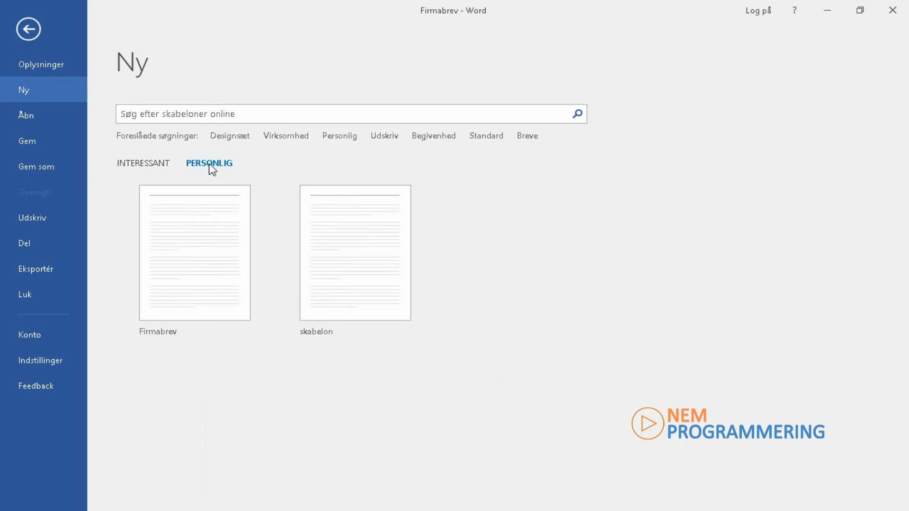
click(196, 253)
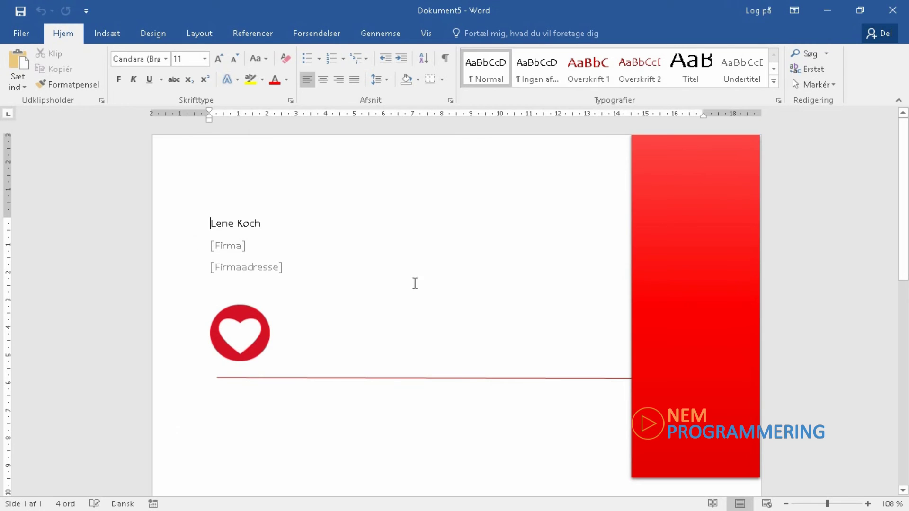
mouse_move(900, 143)
mouse_down()
mouse_move(903, 284)
mouse_move(907, 147)
mouse_up()
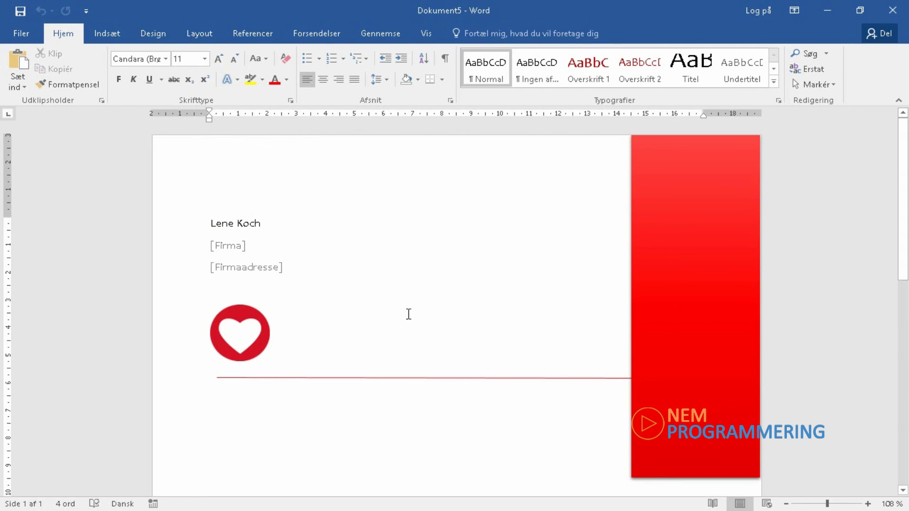